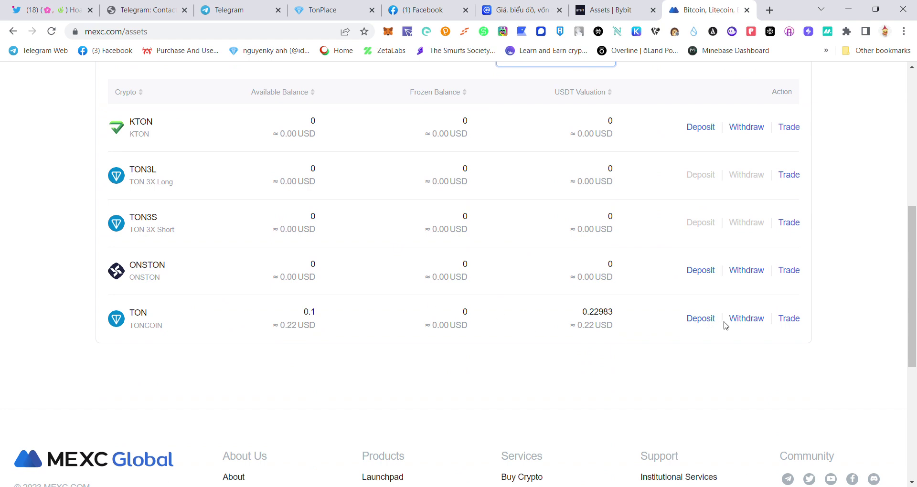
Step: Show MEXC's TON deposit address and memo on the TONCOIN network, then open a new tab
click(702, 318)
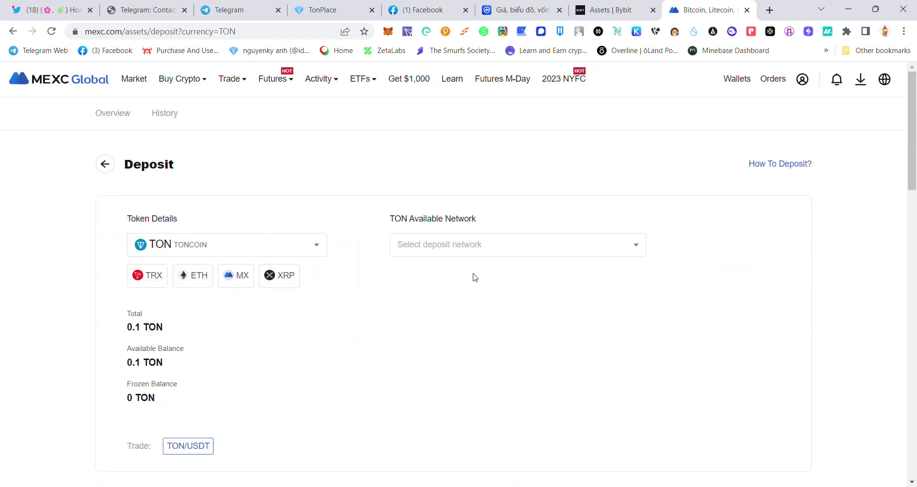
scroll(474, 276, down, 1)
click(466, 190)
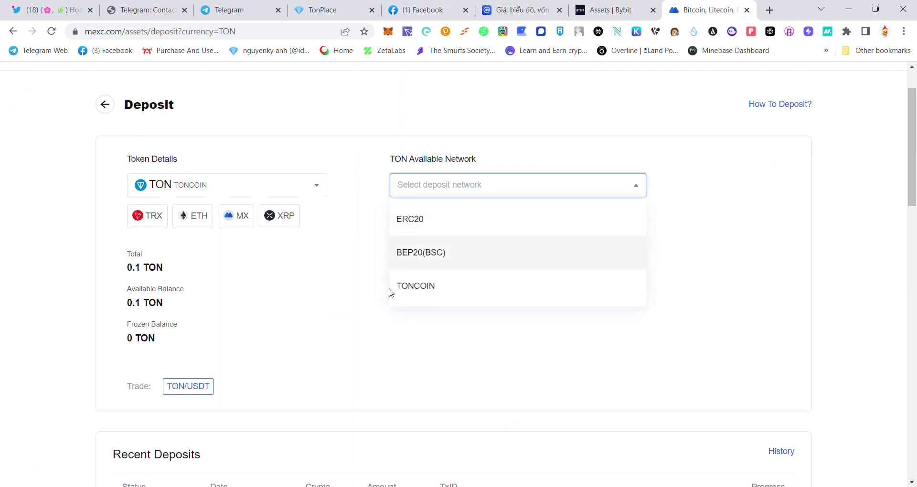
click(415, 286)
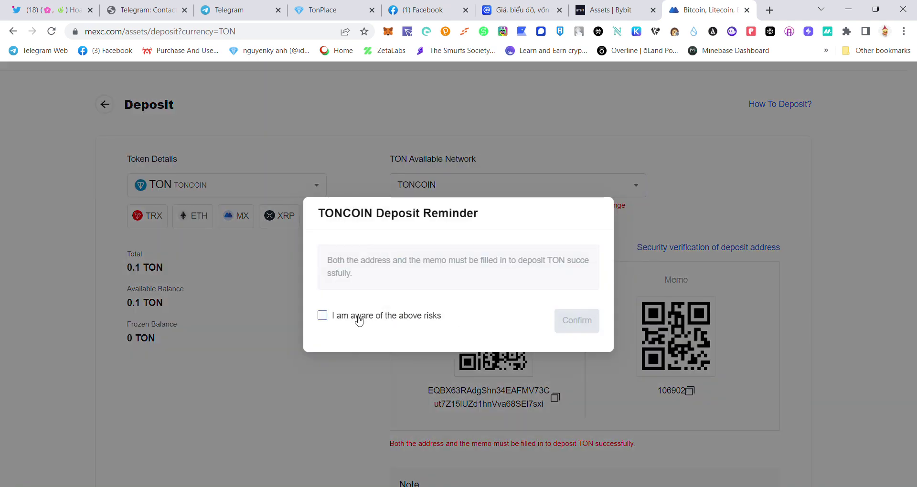
click(365, 320)
click(565, 324)
scroll(576, 298, down, 3)
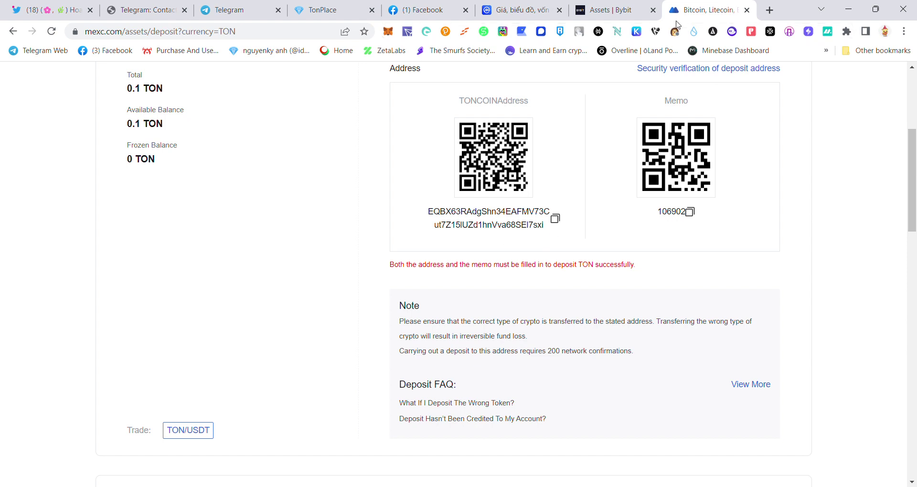
click(770, 8)
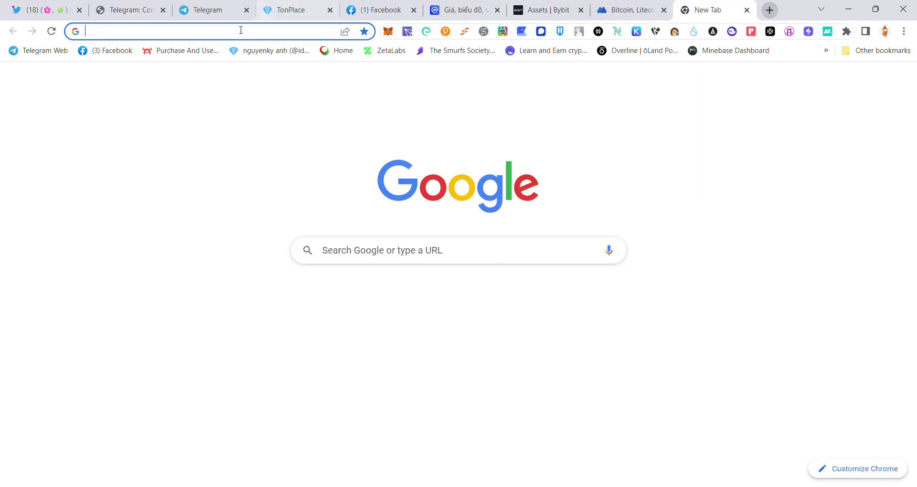
Step: Go to okx.com and view the Assets overview with its roughly 13.39 USDT estimated total
click(218, 33)
text(okx)
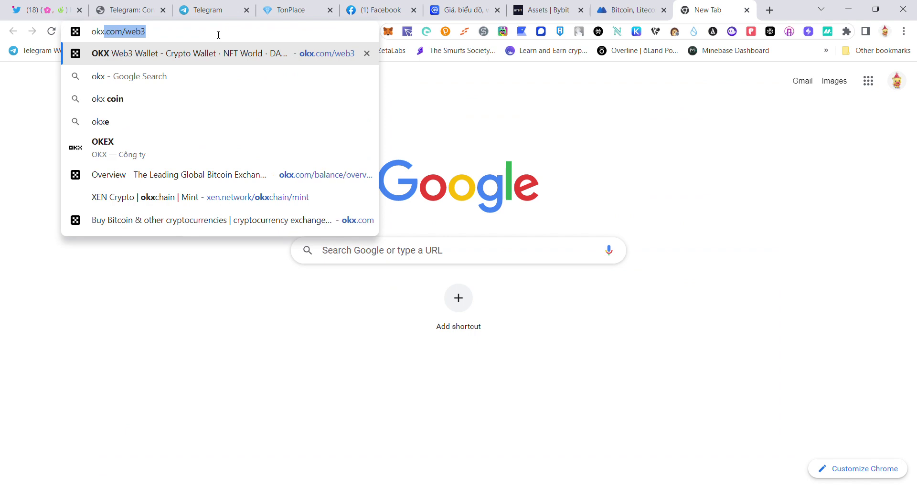
click(170, 54)
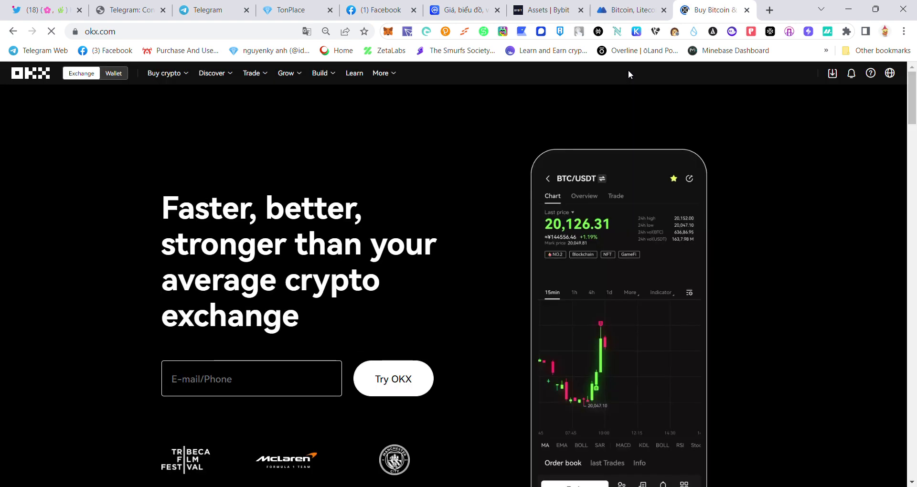
click(769, 74)
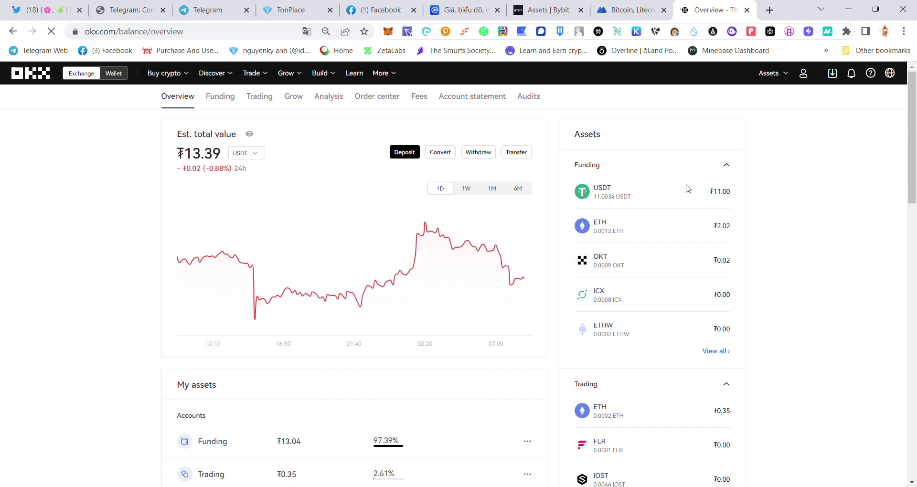
scroll(475, 370, down, 4)
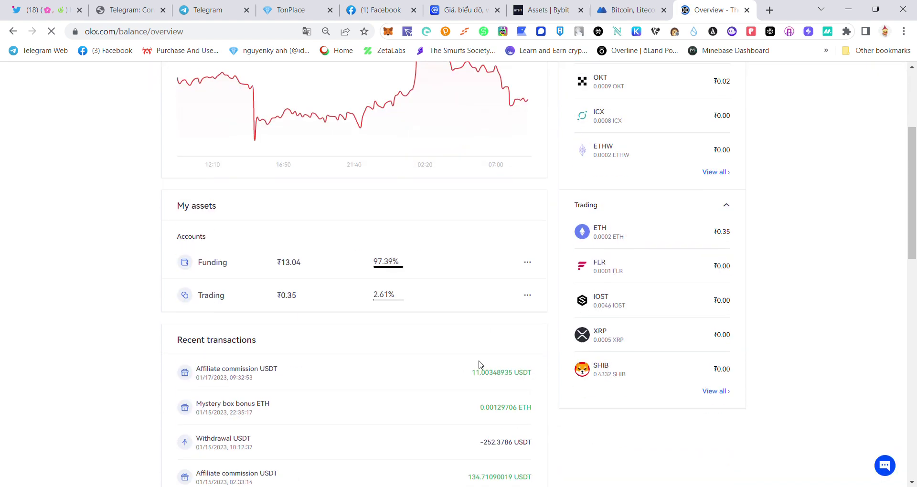
scroll(513, 331, up, 4)
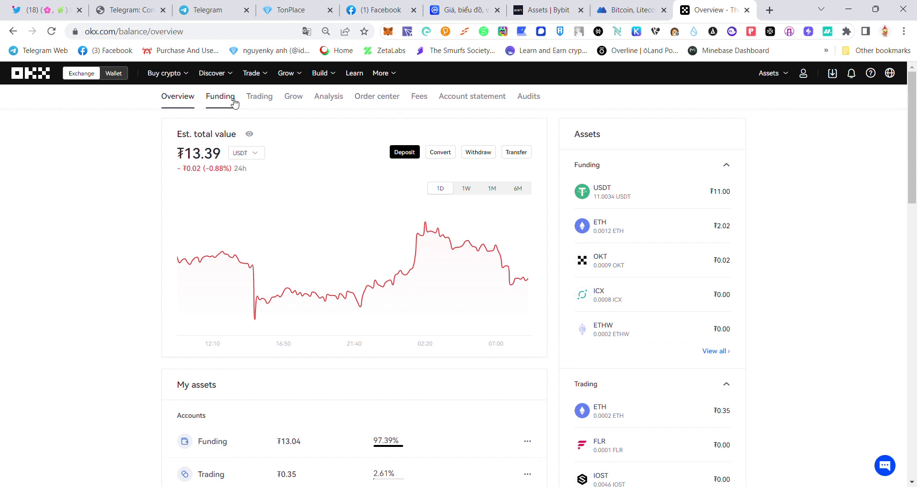
Step: Start an OKX crypto deposit and select TON as the coin
click(405, 152)
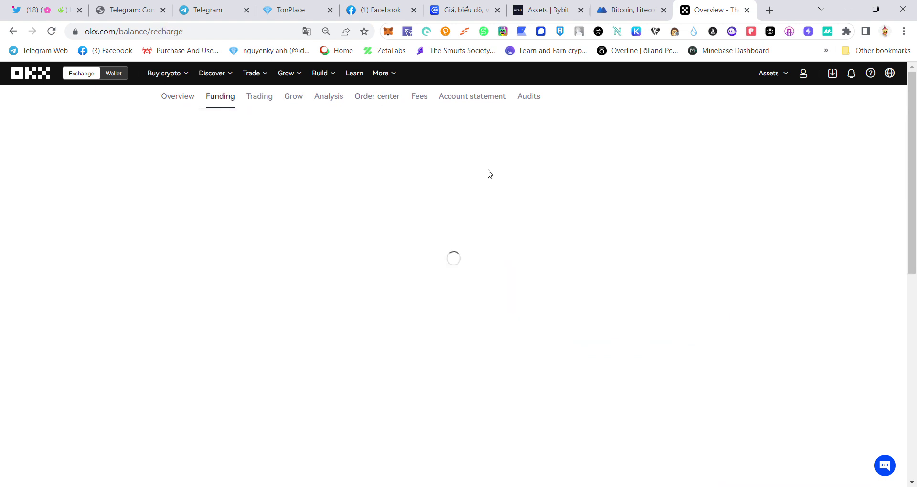
scroll(635, 221, down, 3)
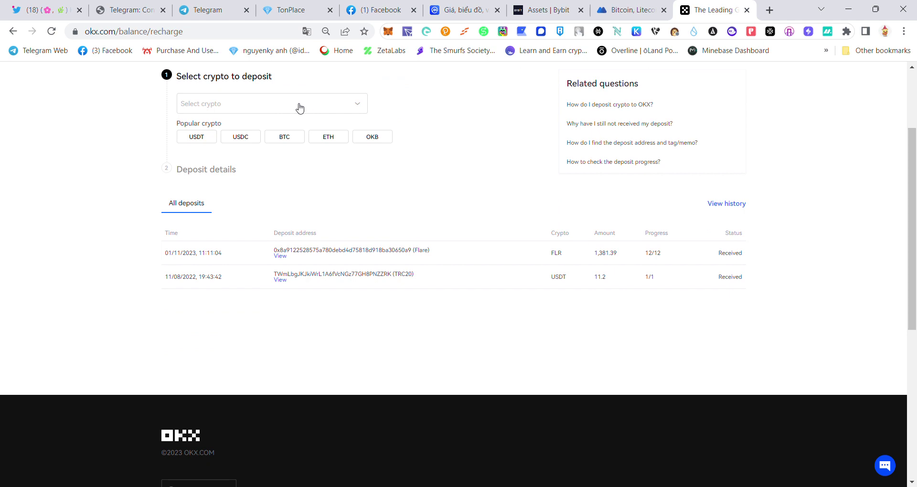
click(293, 113)
text(ton)
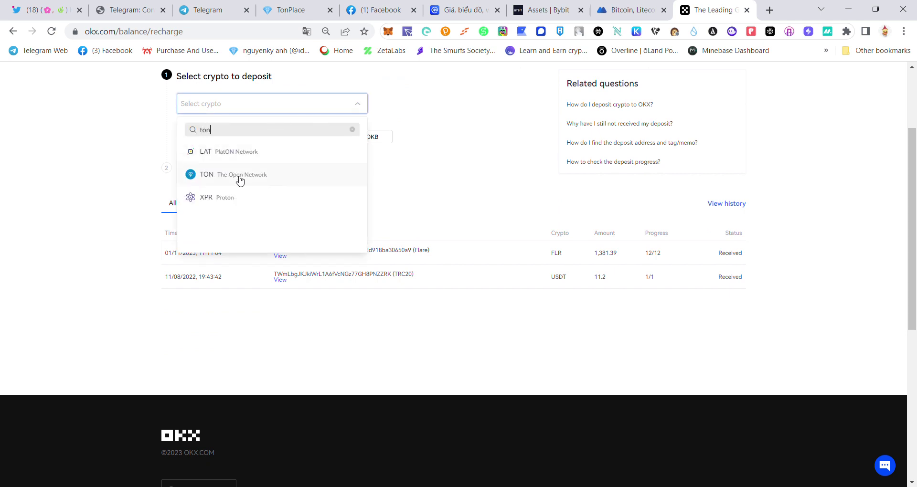
click(241, 177)
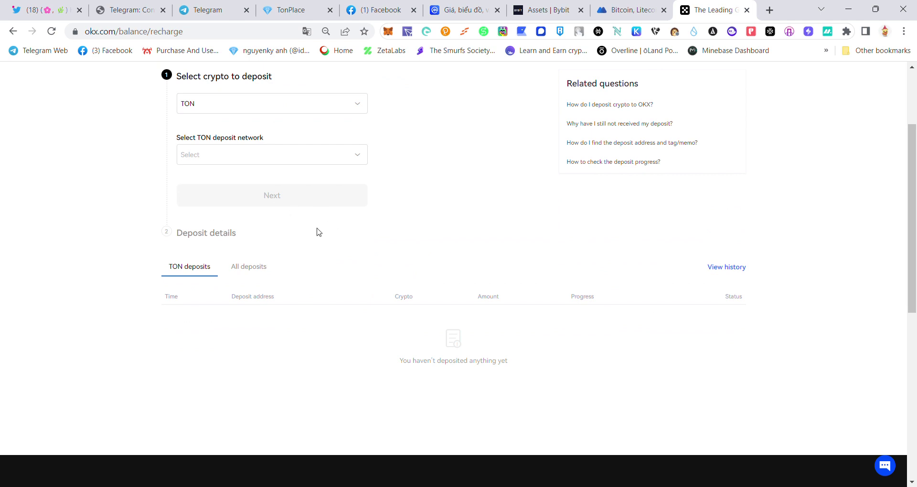
Step: Choose the TON-TON network and reveal the deposit address and comment, dismissing the warning
click(254, 155)
click(209, 182)
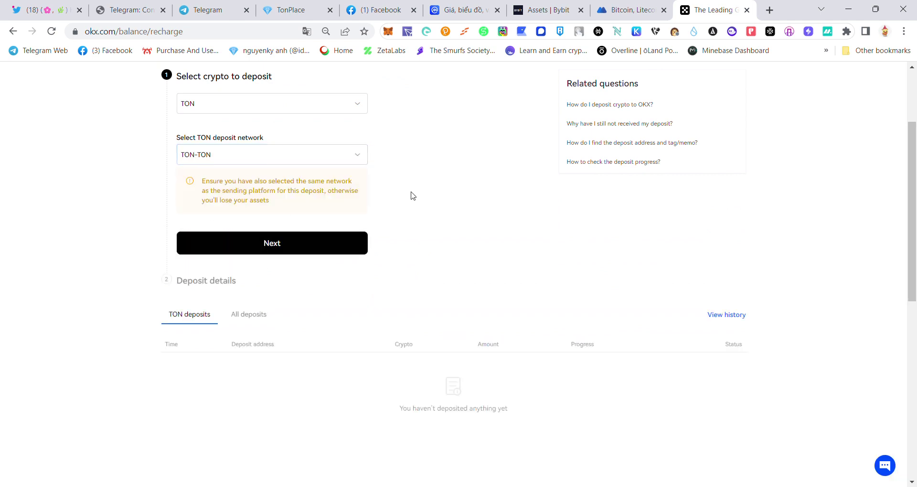
click(320, 159)
click(322, 183)
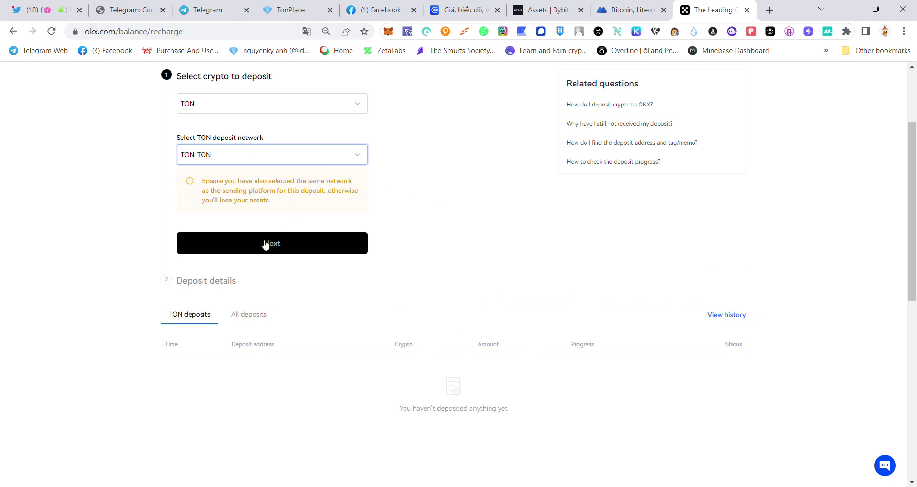
click(269, 155)
click(282, 191)
click(275, 244)
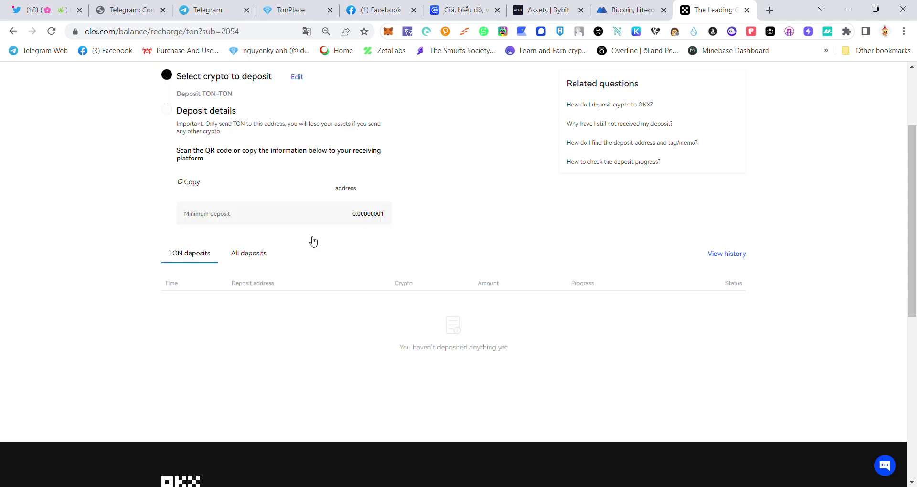
click(371, 301)
click(434, 329)
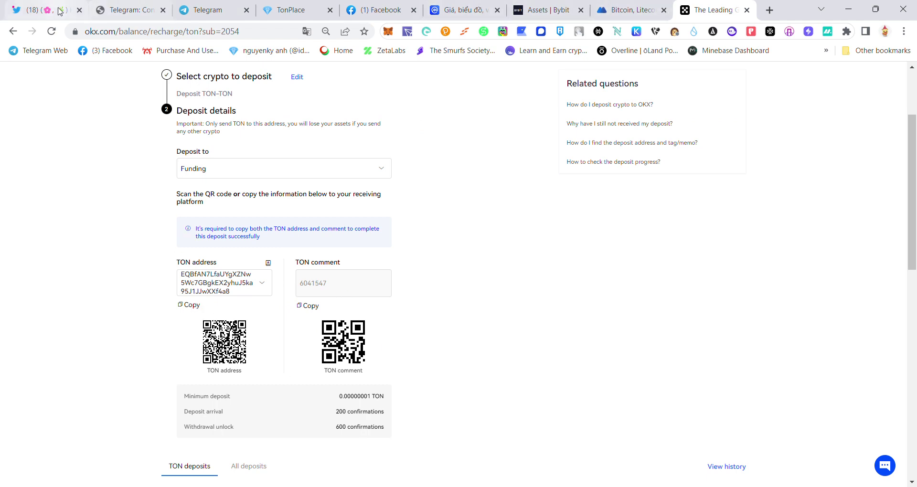
click(289, 10)
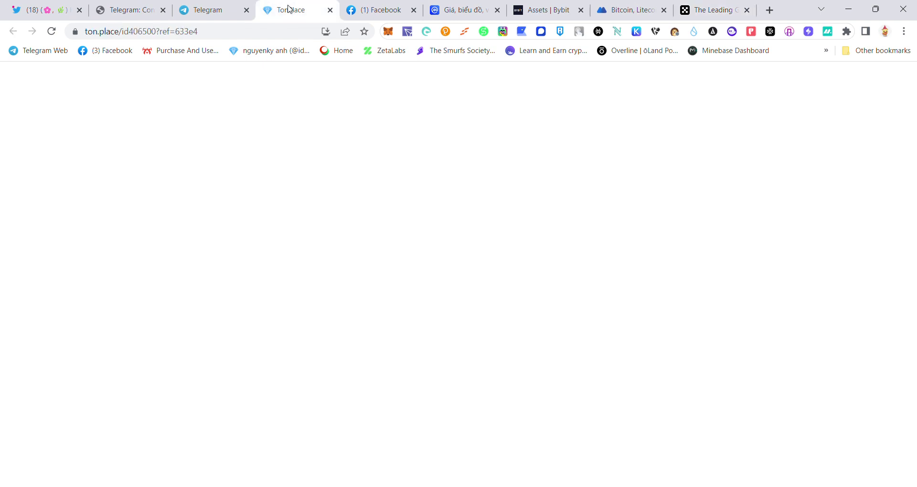
Step: Close the old Ton.Place tab, move Telegram last, and follow the post's ton.place link
click(330, 11)
drag(210, 9, 487, 10)
drag(664, 18, 659, 12)
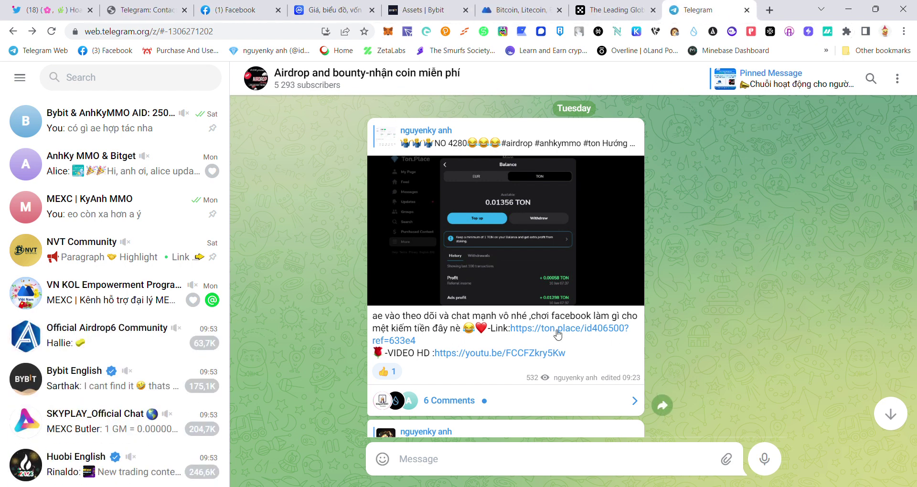
drag(541, 357, 401, 128)
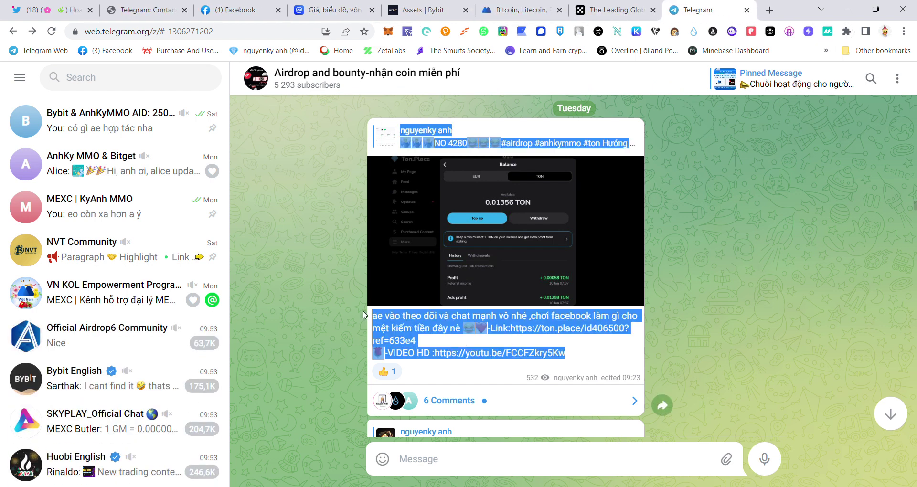
click(644, 336)
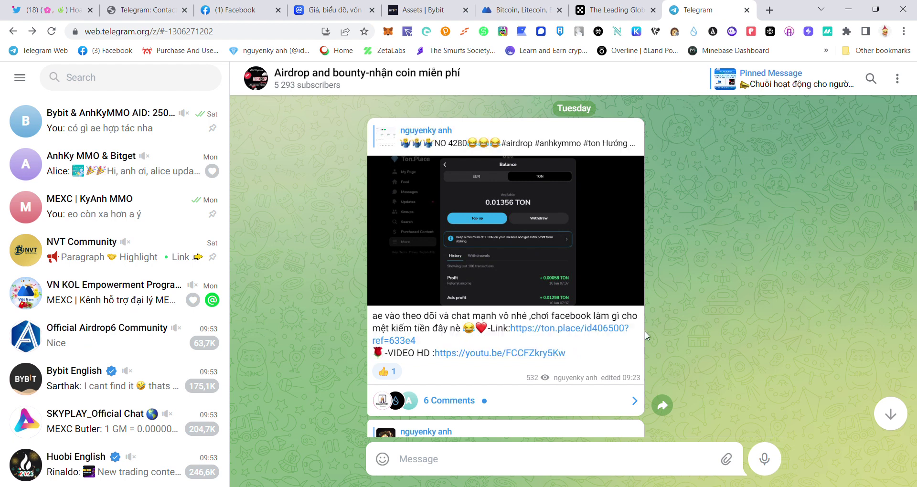
click(571, 329)
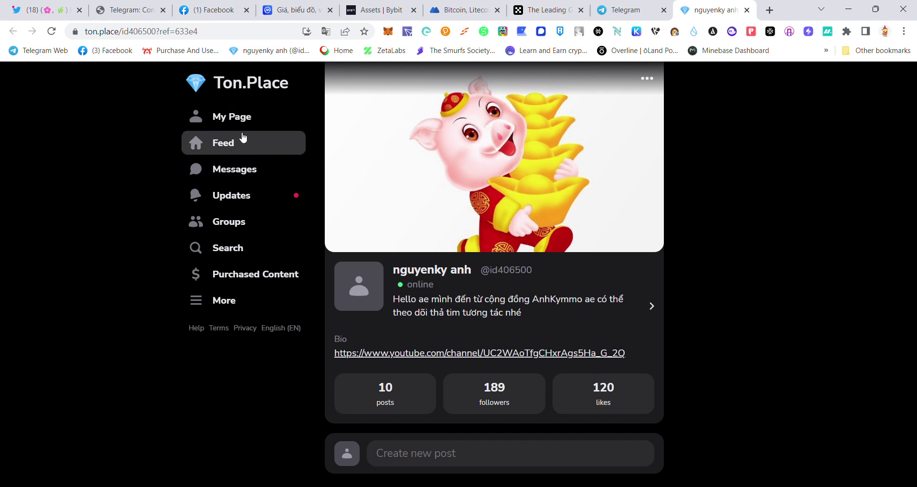
Step: Scroll through own profile posts, view the Following feed, and start a new post draft
click(235, 117)
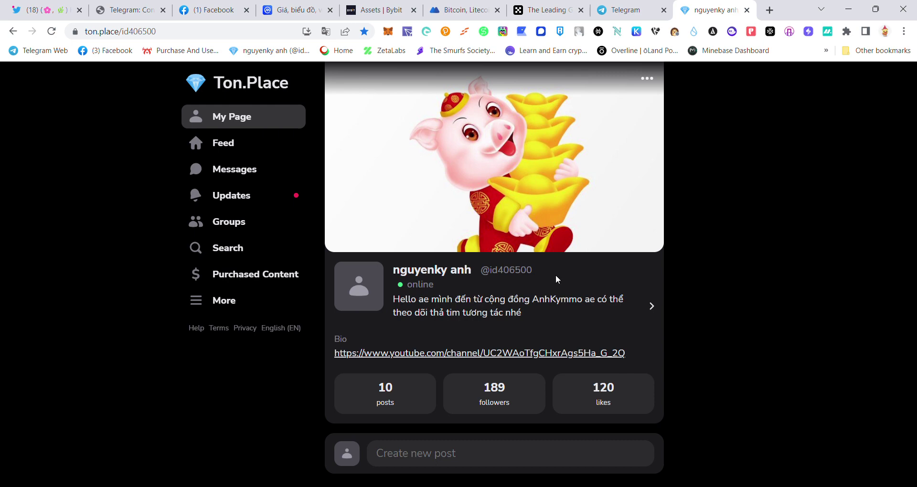
scroll(561, 275, down, 20)
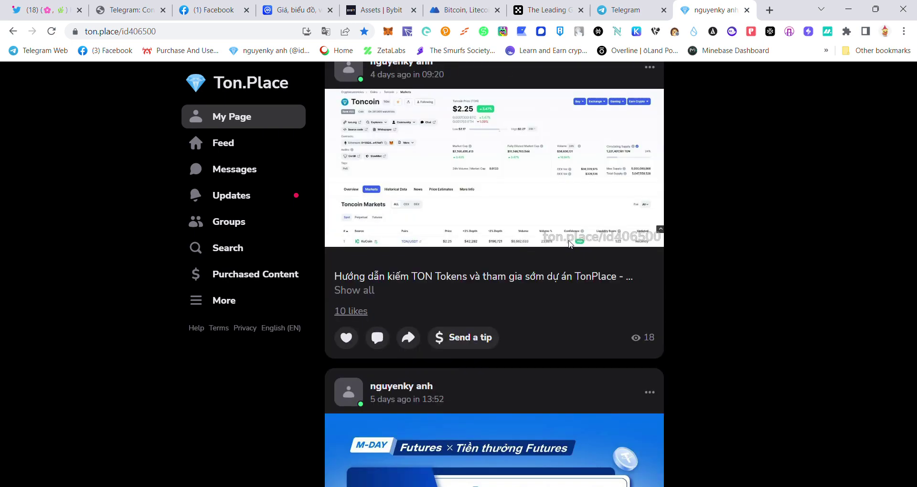
scroll(570, 245, down, 4)
click(222, 143)
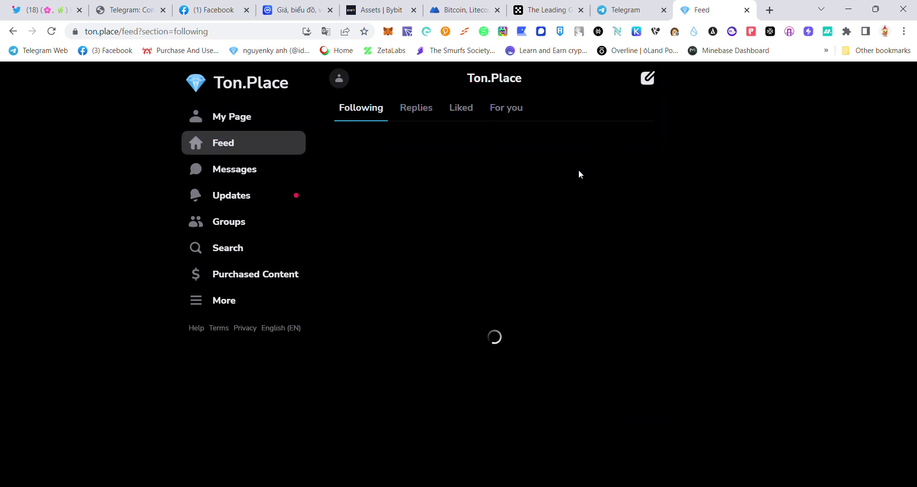
click(647, 79)
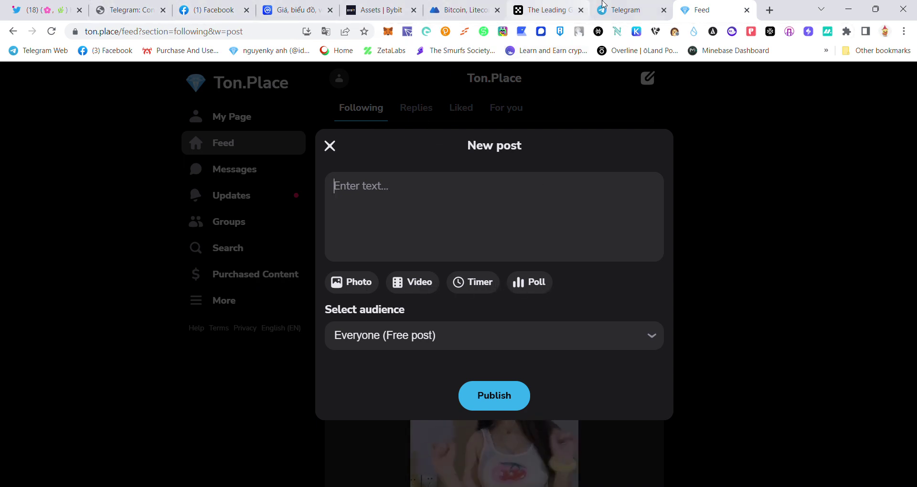
click(620, 10)
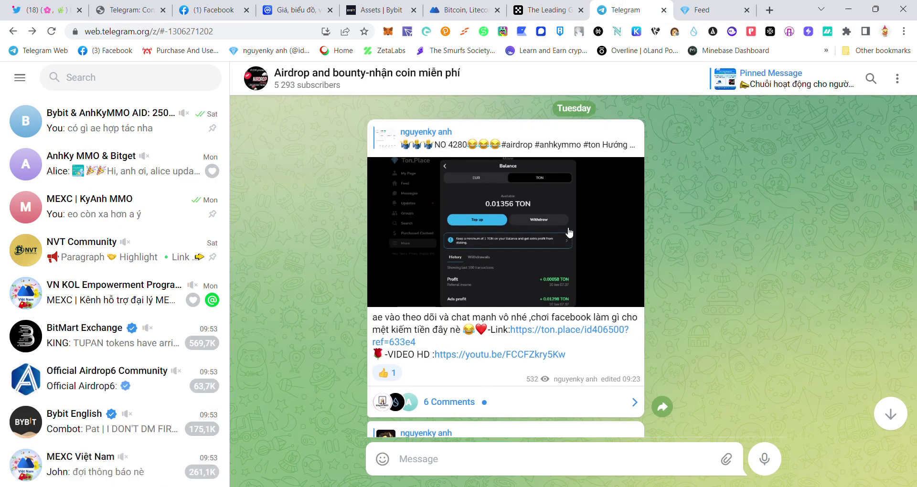
Step: Download the Clash Of NFT airdrop image from the Telegram channel post
scroll(770, 311, down, 10)
scroll(630, 276, up, 10)
scroll(636, 280, up, 10)
scroll(635, 279, up, 10)
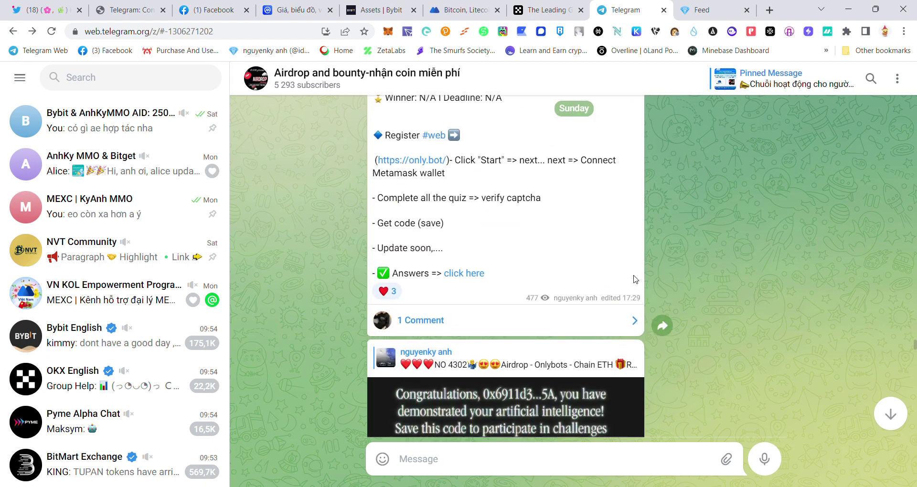
scroll(635, 279, down, 10)
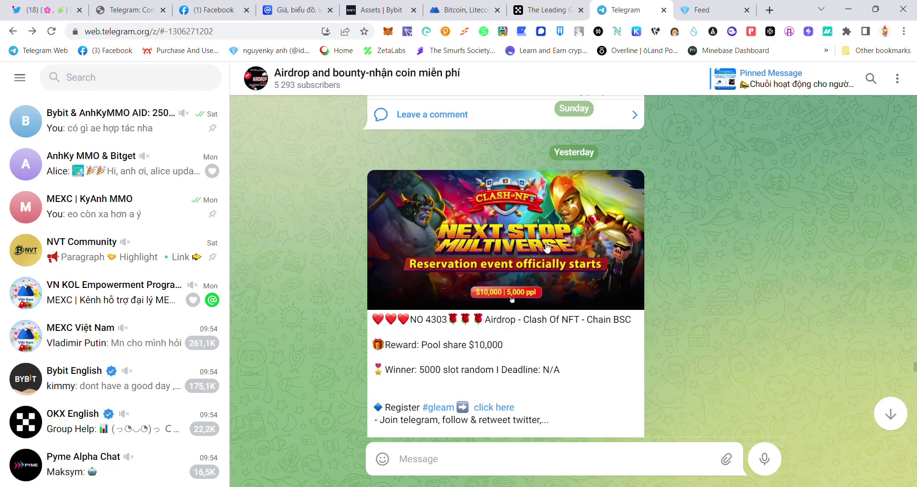
click(546, 247)
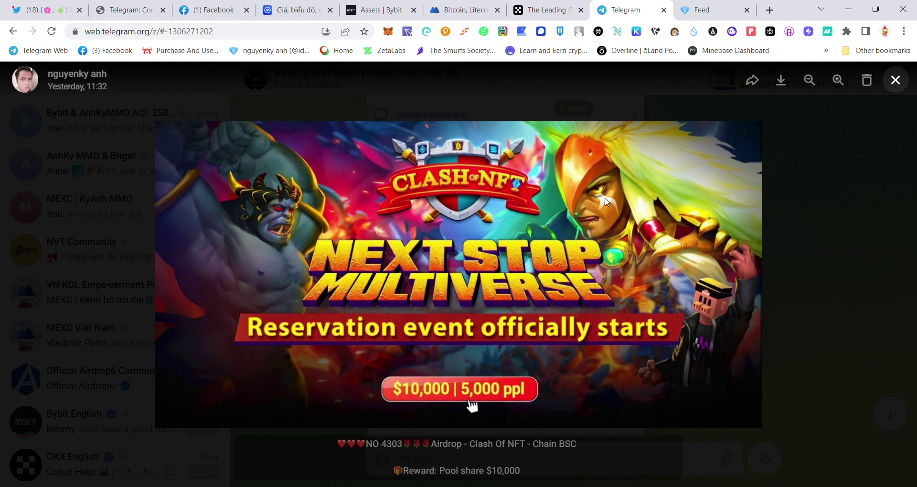
click(870, 115)
Step: Copy the post's text from 'Airdrop' through the $10,000 reward line
drag(523, 353, 480, 330)
click(505, 328)
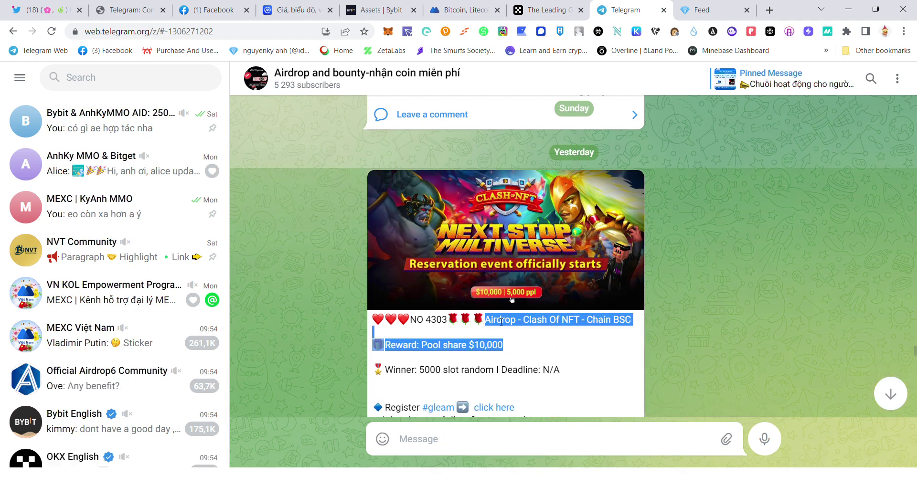
click(498, 321)
right_click(497, 320)
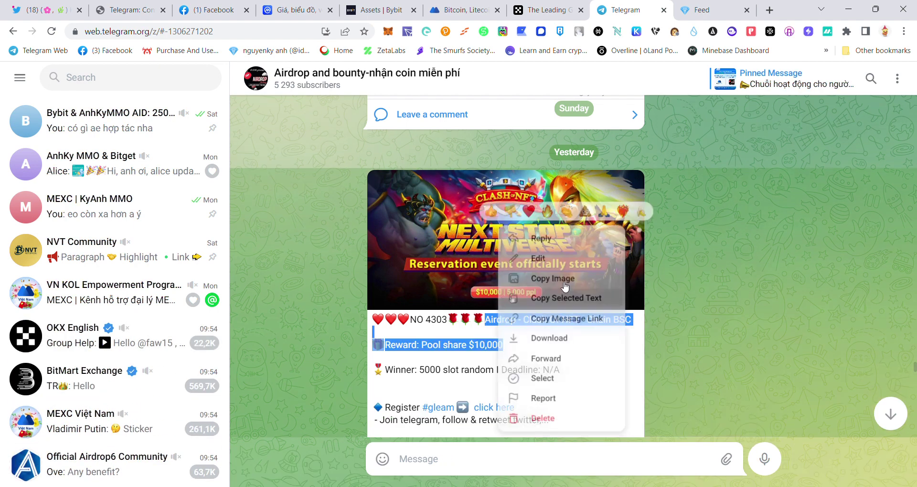
click(554, 302)
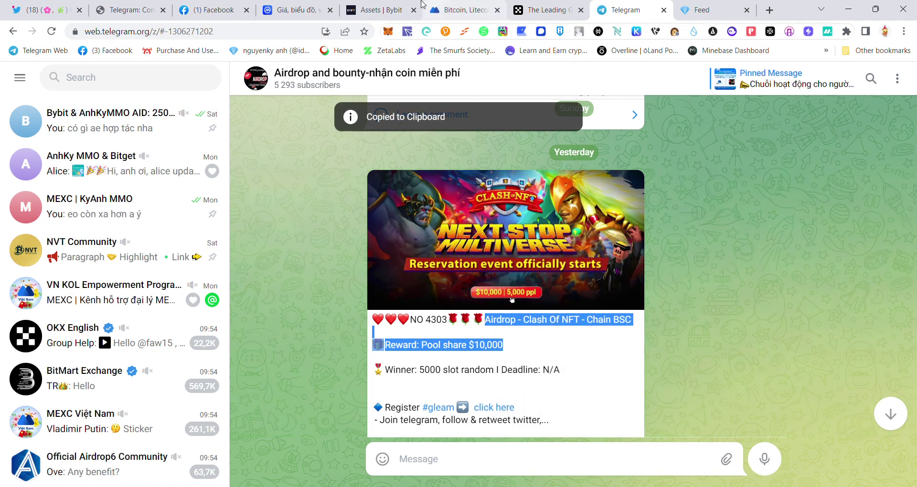
Step: Paste the airdrop title and reward into the new Ton.Place post, removing blank lines
click(702, 9)
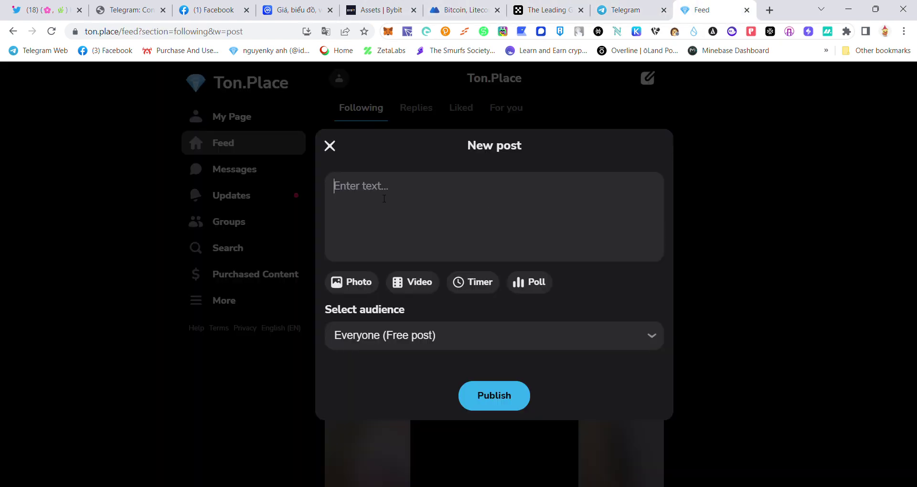
key(ctrl+v)
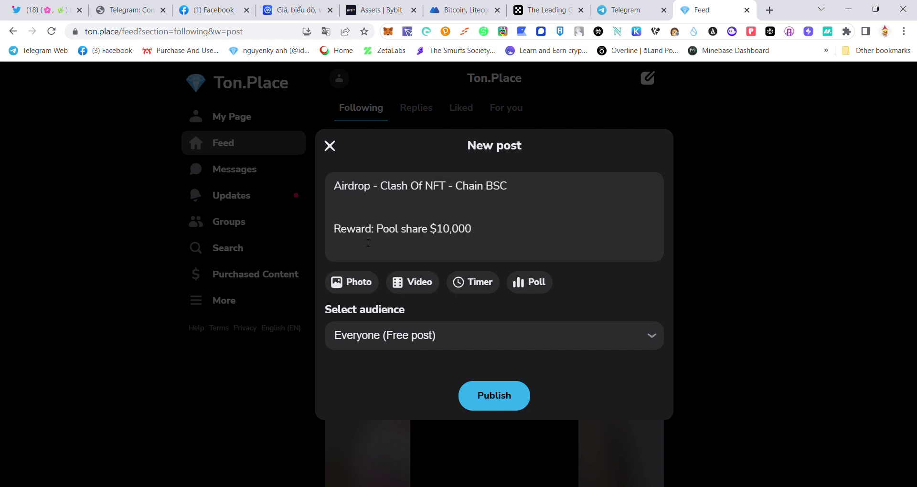
key(BackSpace)
key(BackSpace)
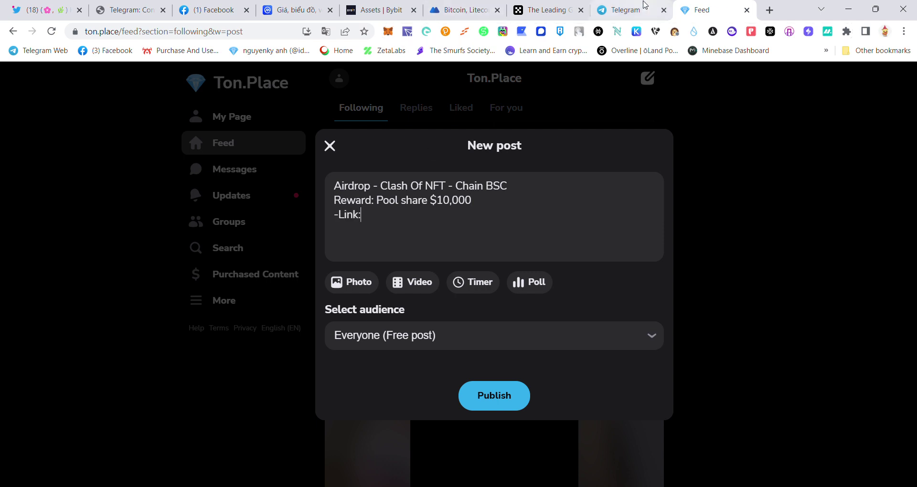
Step: Copy the Telegram message link, paste it after '-Link:', and publish the post
click(621, 10)
click(437, 375)
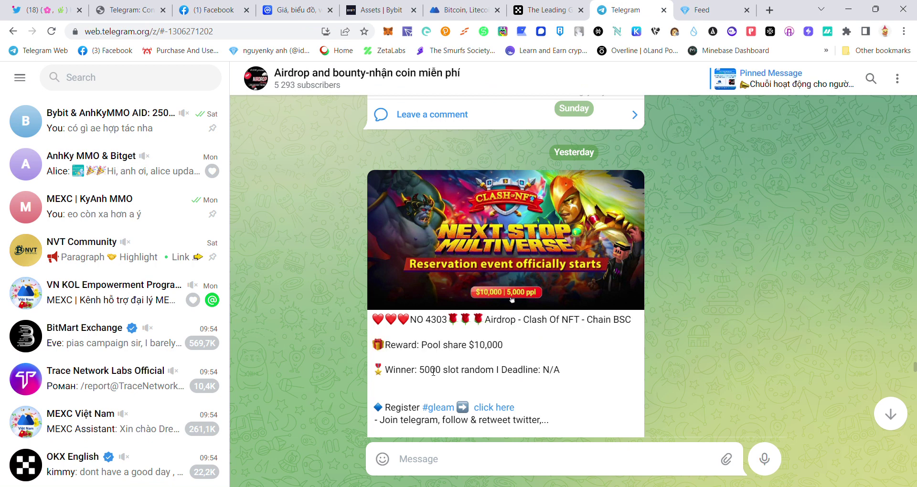
right_click(427, 372)
click(474, 318)
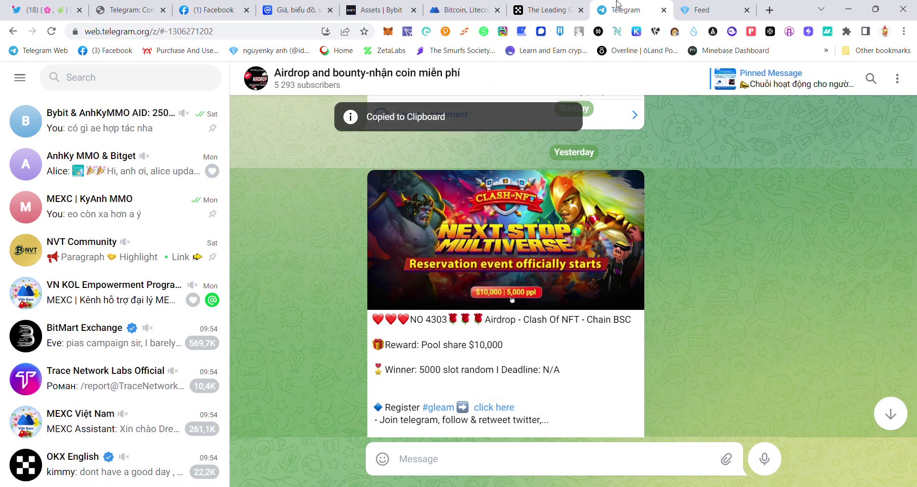
click(701, 10)
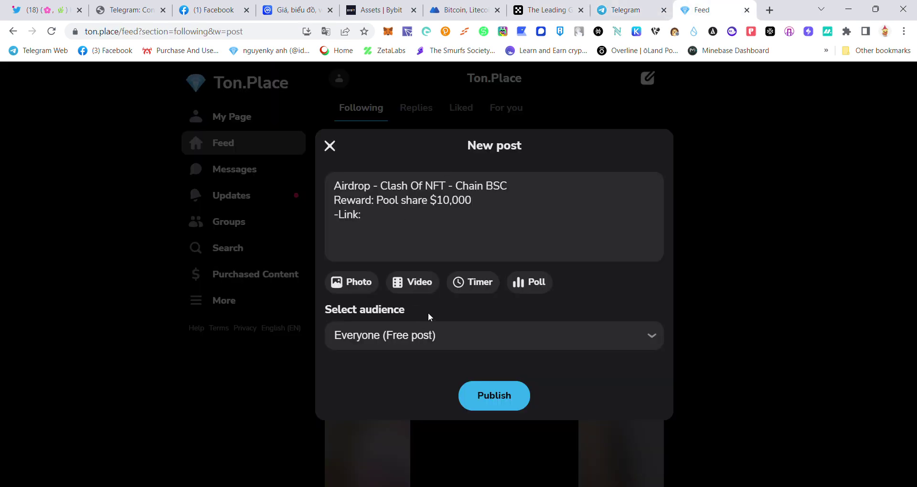
key(ctrl+v)
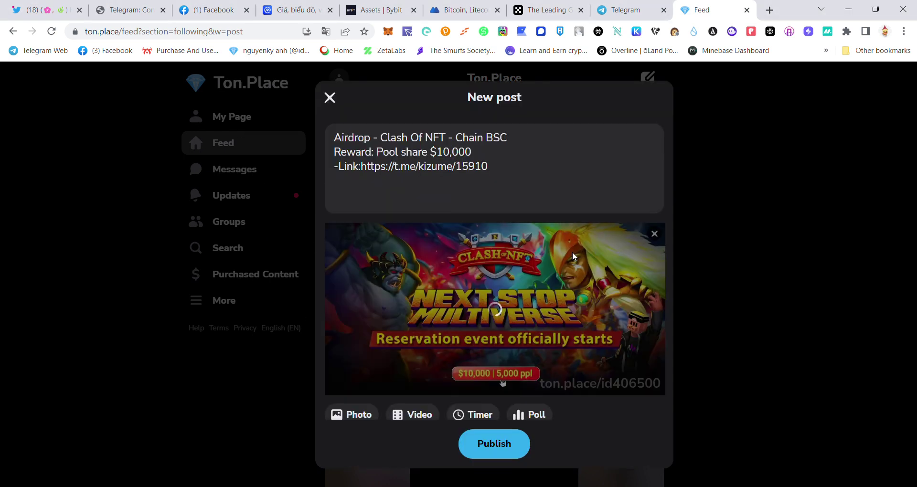
scroll(573, 335, down, 2)
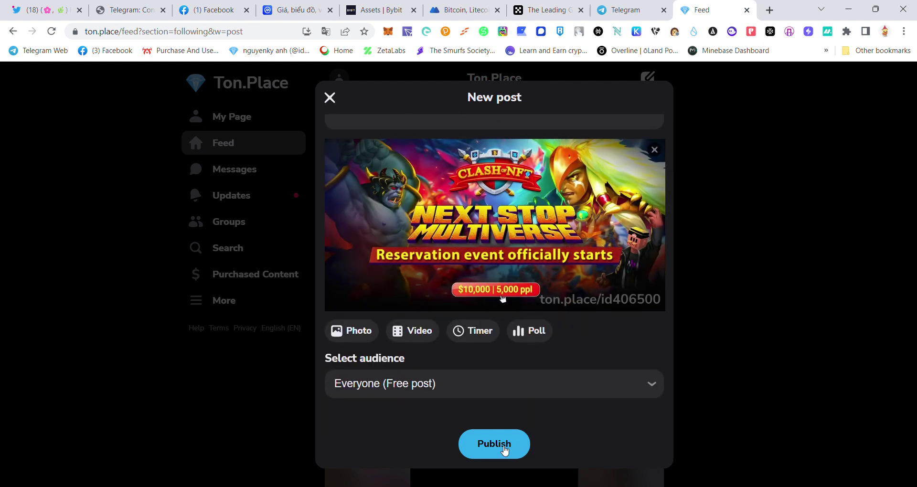
click(504, 445)
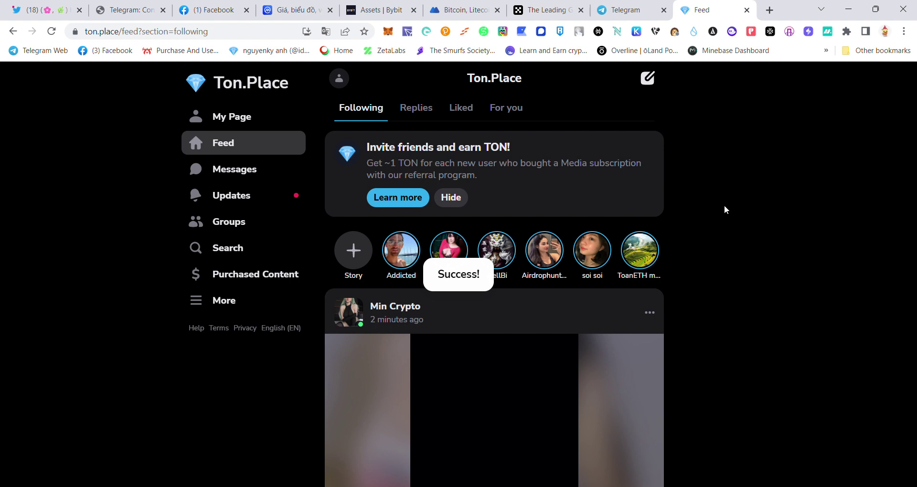
Step: Like the Loa độ video post and the sponsored internet addiction post
scroll(726, 204, down, 4)
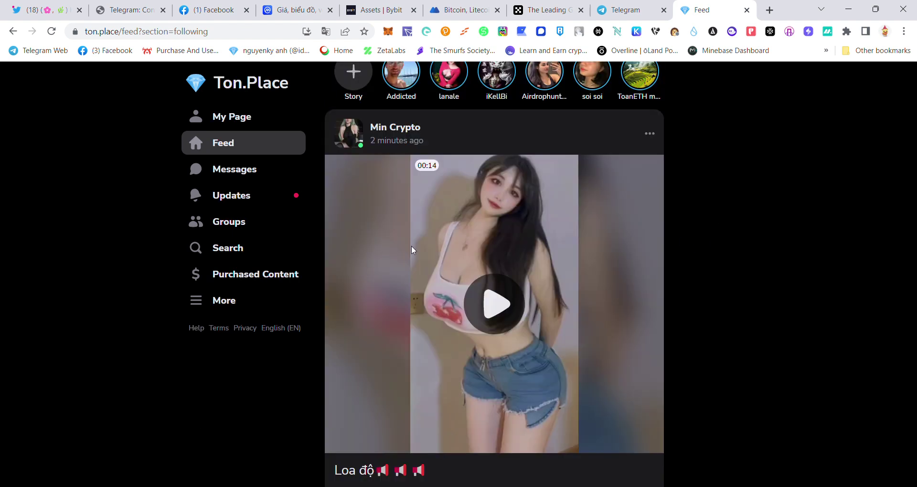
scroll(400, 136, down, 7)
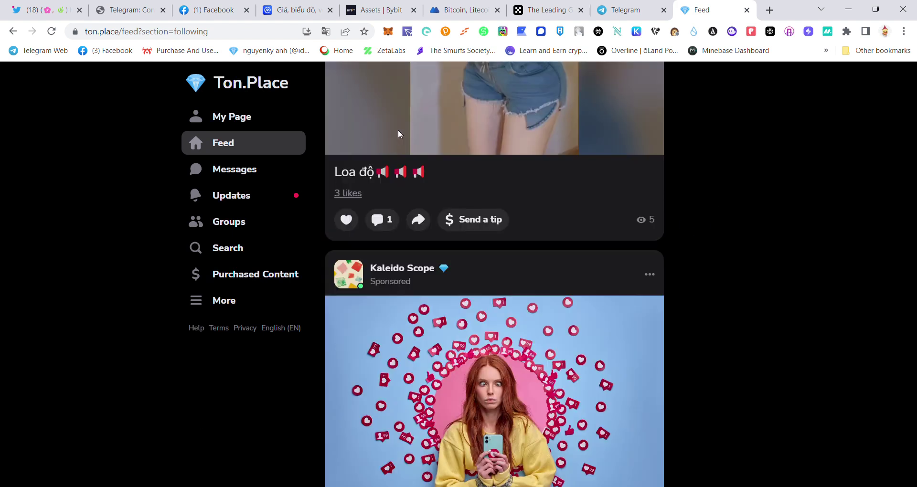
click(347, 161)
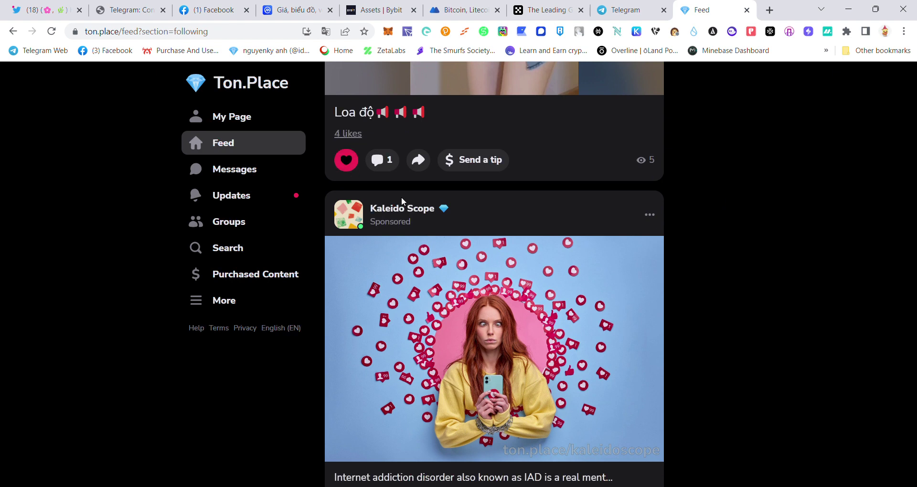
scroll(441, 392, down, 5)
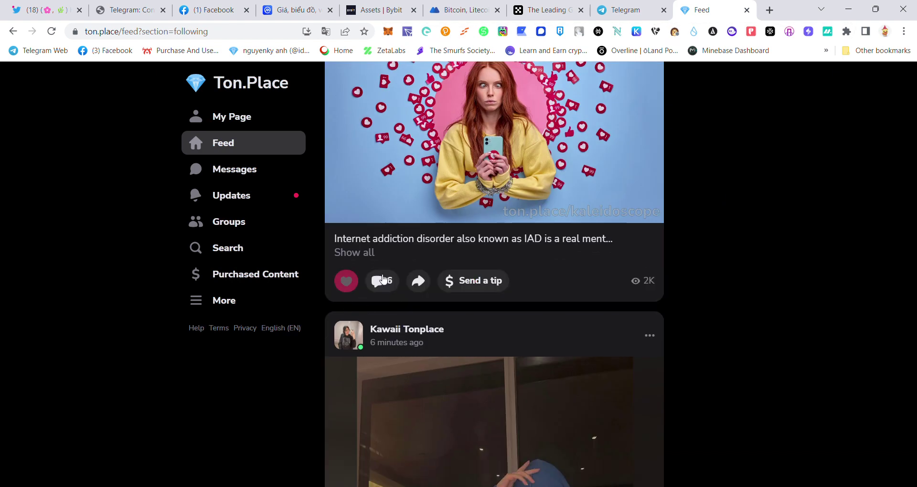
click(346, 281)
Step: Comment 'chéo nhé' on the Loa độ post and like an earlier reply
click(382, 160)
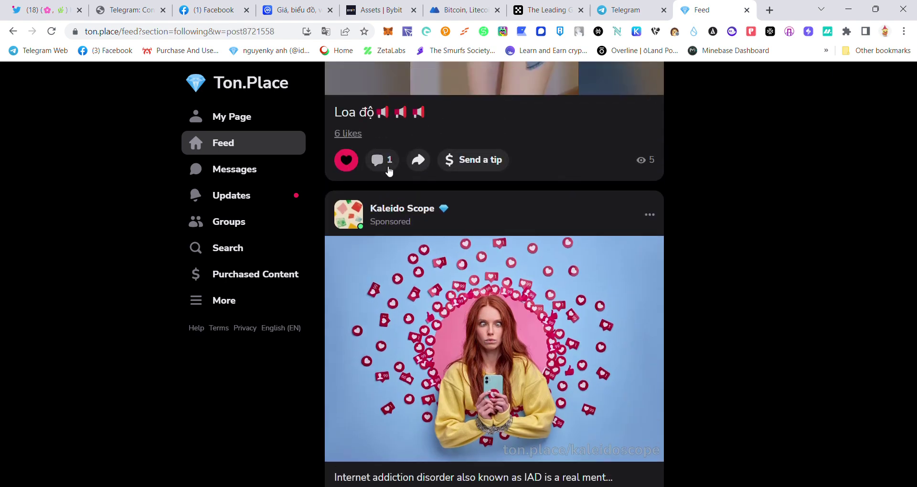
scroll(444, 358, down, 5)
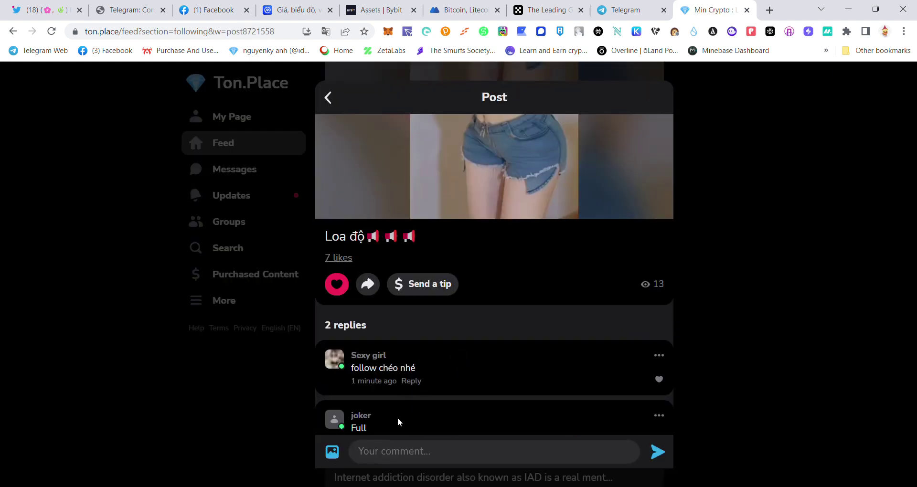
text(chéo nhé)
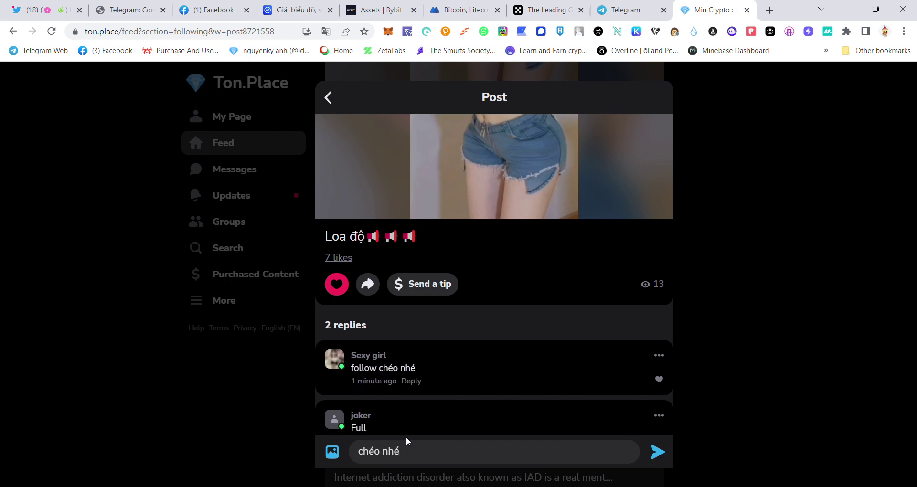
click(657, 452)
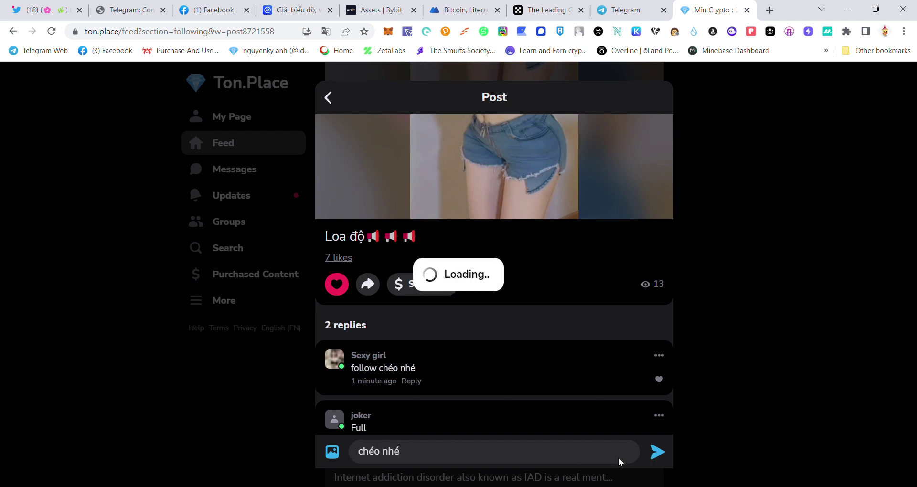
scroll(635, 389, down, 2)
click(659, 350)
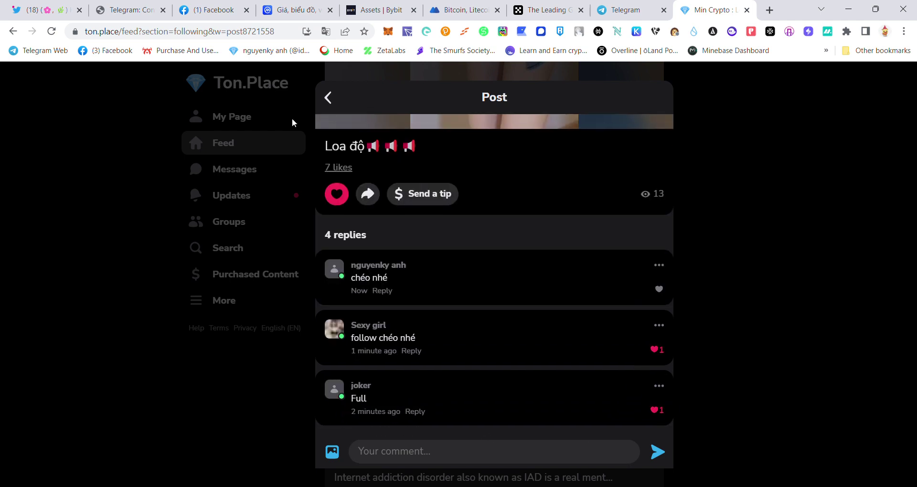
click(254, 93)
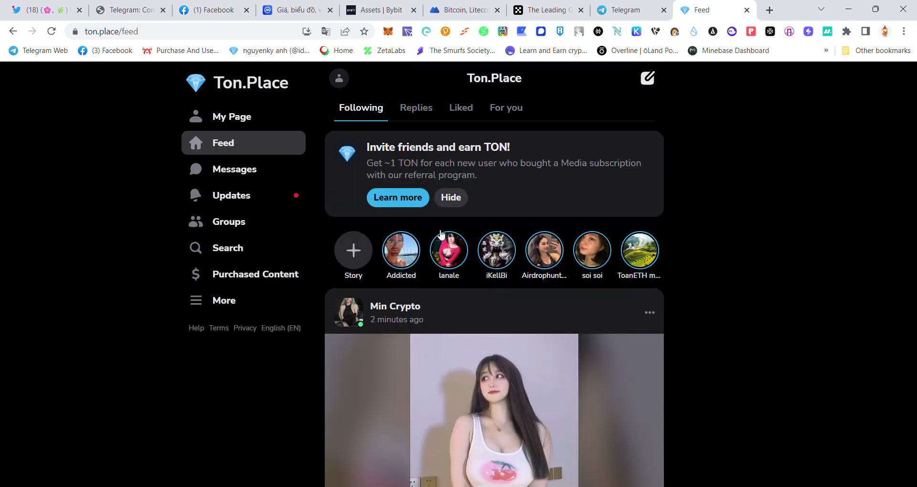
Step: Like the Blue photo and Neko chan cat video posts, commenting 'ch' on the cat video
scroll(465, 249, down, 15)
scroll(477, 235, down, 4)
click(346, 463)
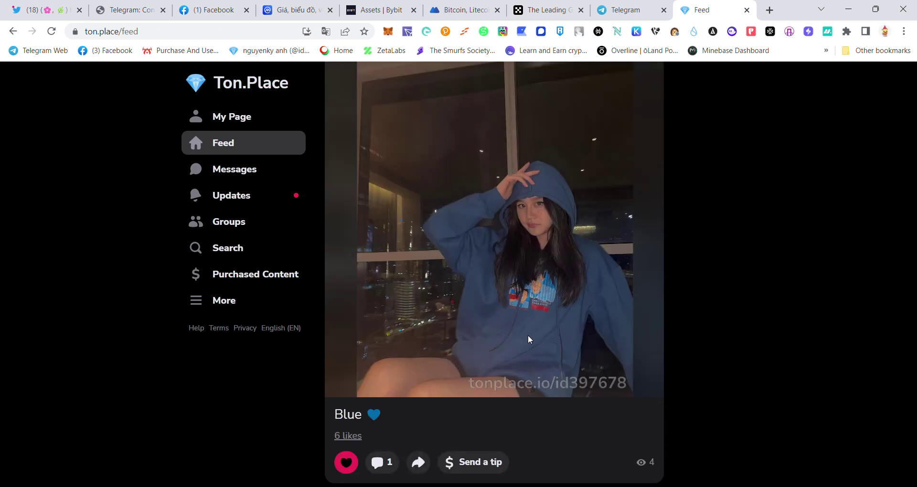
scroll(528, 334, down, 10)
scroll(528, 339, down, 5)
click(347, 250)
click(379, 253)
text(chéo)
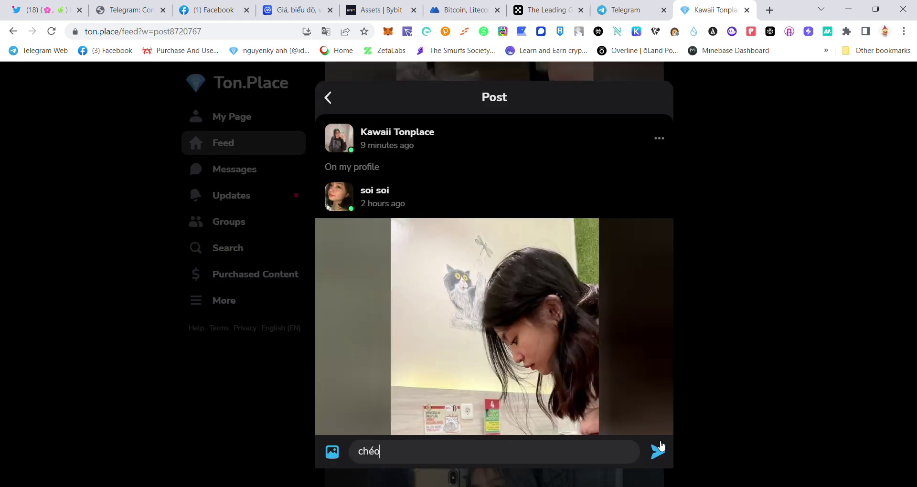
click(660, 444)
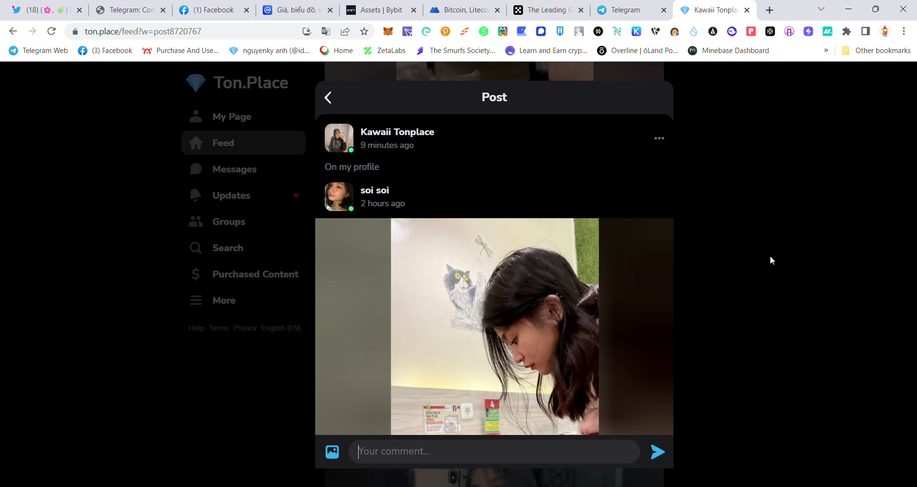
click(254, 107)
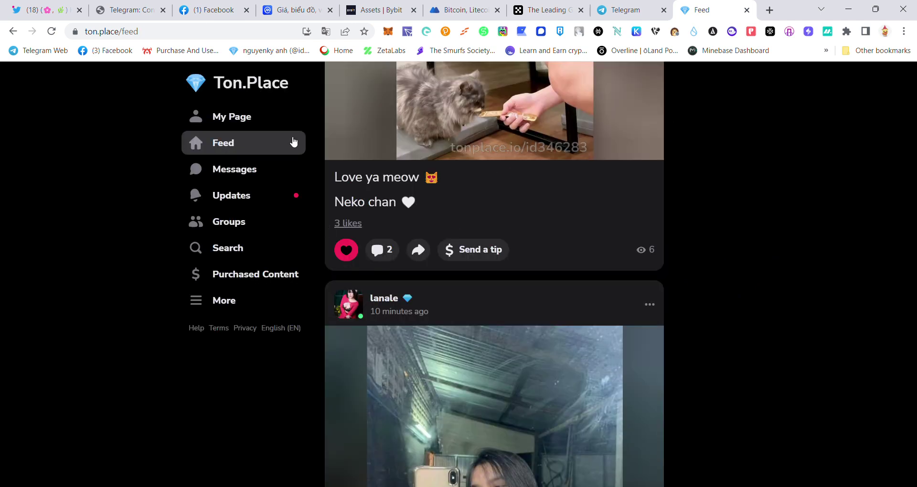
Step: Open own profile and bring up its followers list
click(237, 121)
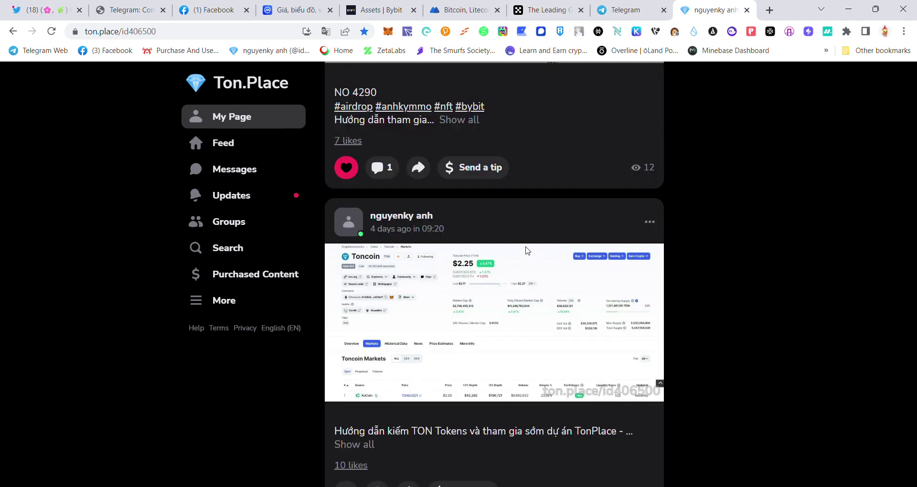
scroll(523, 239, up, 10)
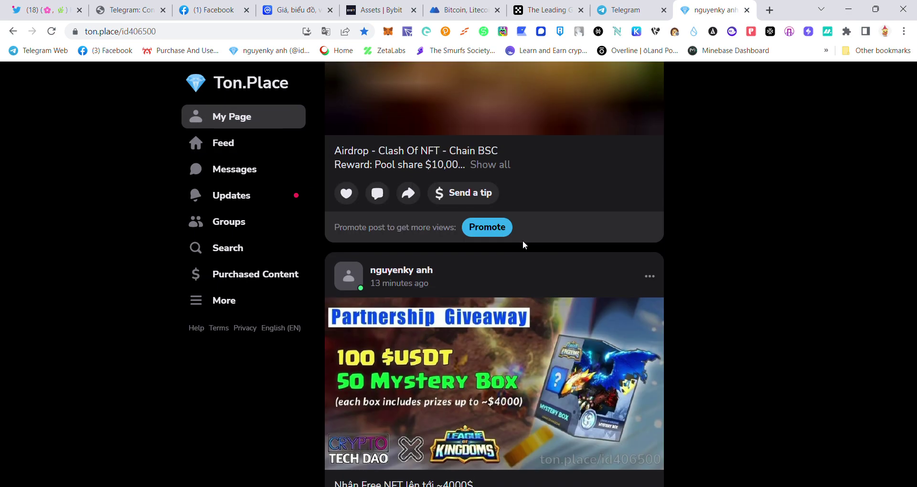
scroll(523, 239, up, 8)
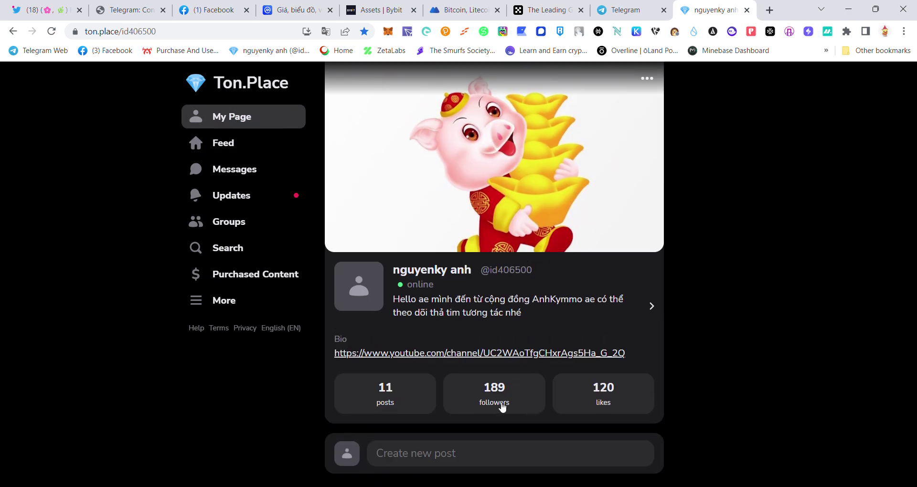
click(502, 406)
scroll(615, 252, down, 20)
scroll(587, 252, down, 20)
scroll(599, 249, down, 15)
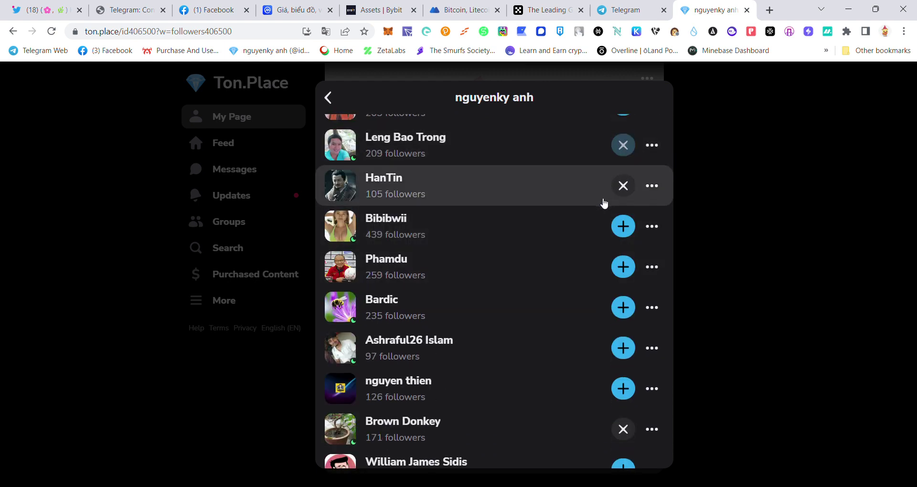
scroll(604, 203, up, 4)
Step: Follow back the unfollowed followers near the top of the list
click(625, 203)
click(623, 243)
click(623, 284)
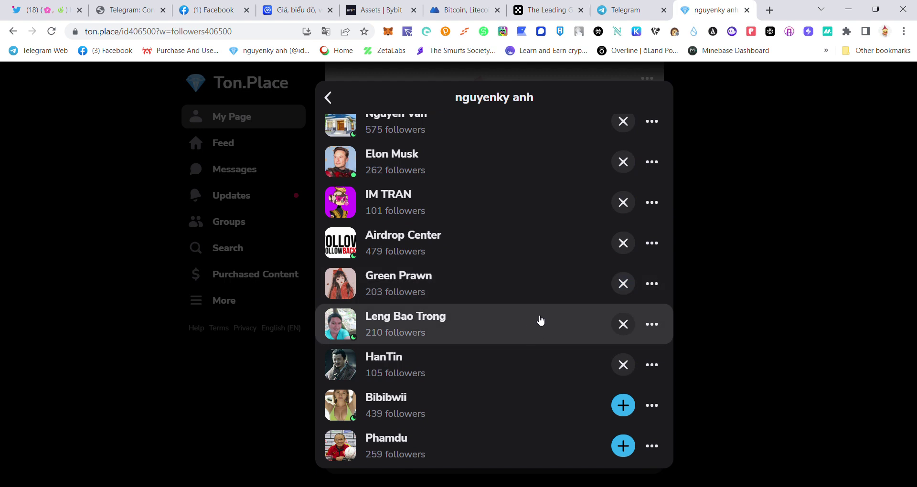
scroll(573, 315, down, 5)
click(623, 167)
click(623, 207)
click(623, 247)
click(626, 292)
click(626, 329)
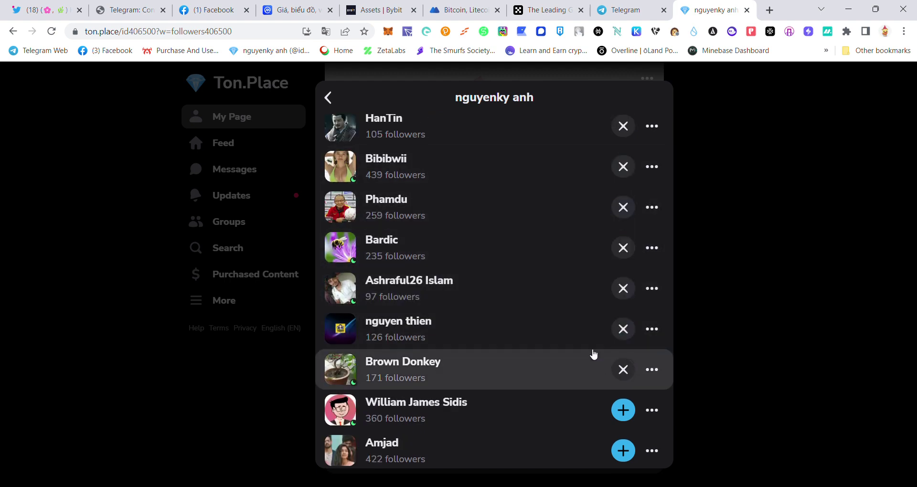
scroll(593, 354, down, 6)
click(621, 153)
scroll(619, 179, up, 1)
click(622, 170)
Step: Follow back the remaining followers further down the list, then close it
scroll(601, 250, down, 10)
scroll(603, 242, up, 3)
click(623, 240)
click(630, 281)
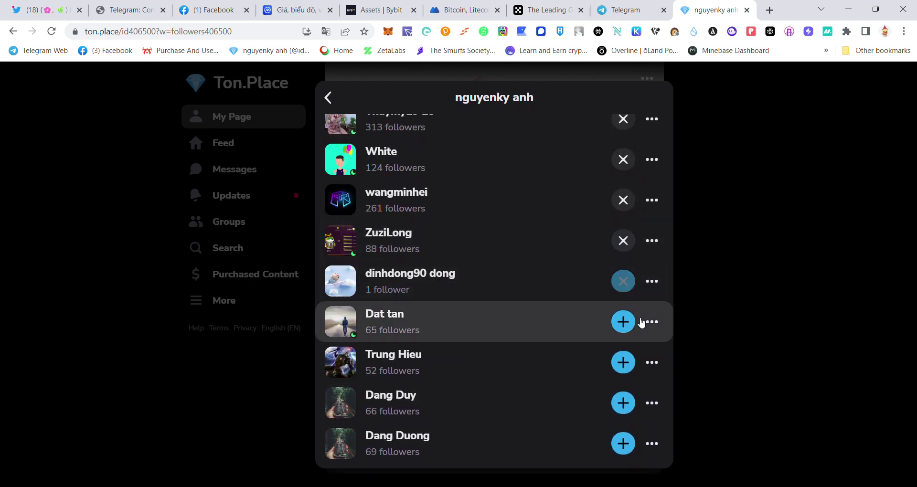
click(623, 321)
click(623, 361)
click(623, 403)
scroll(607, 368, down, 4)
click(622, 263)
click(630, 309)
click(631, 353)
click(623, 384)
scroll(597, 320, down, 5)
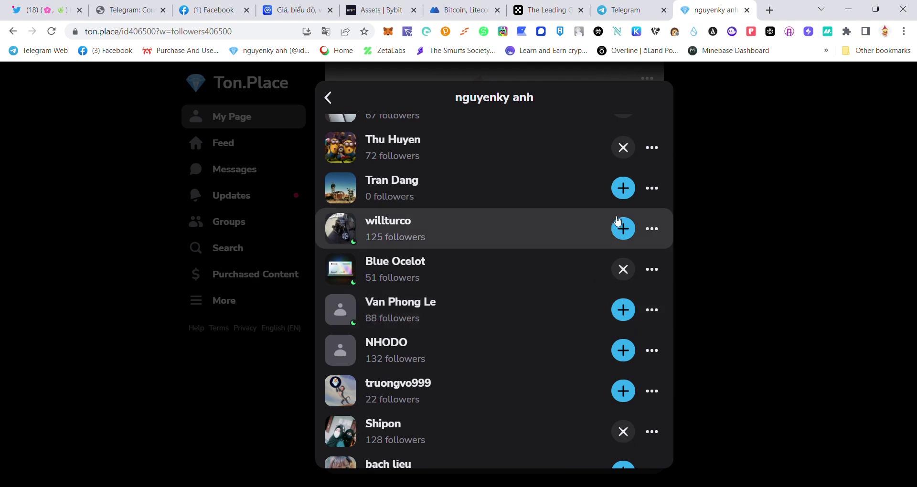
click(623, 187)
click(623, 228)
scroll(622, 167, down, 5)
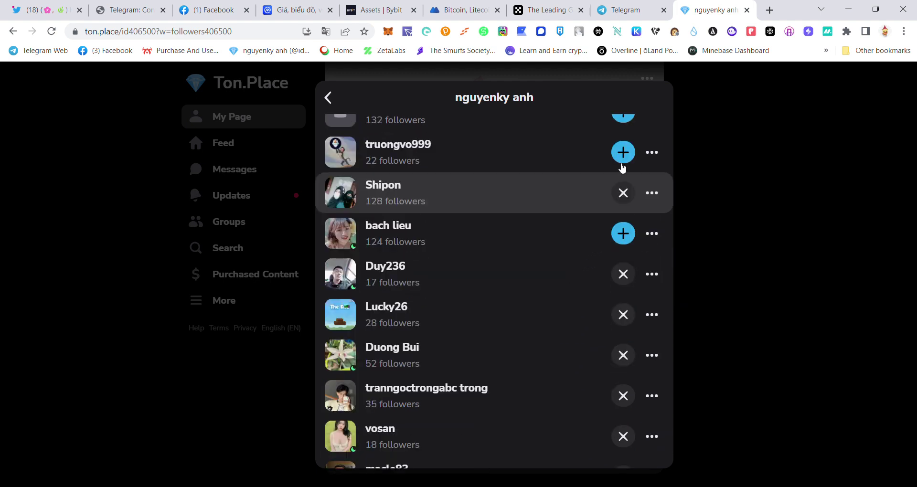
click(623, 152)
scroll(573, 172, up, 3)
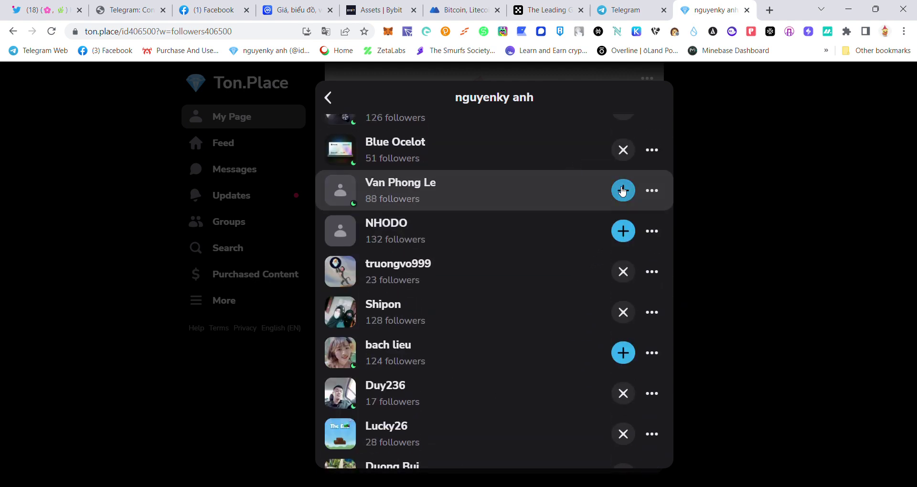
click(623, 190)
click(623, 231)
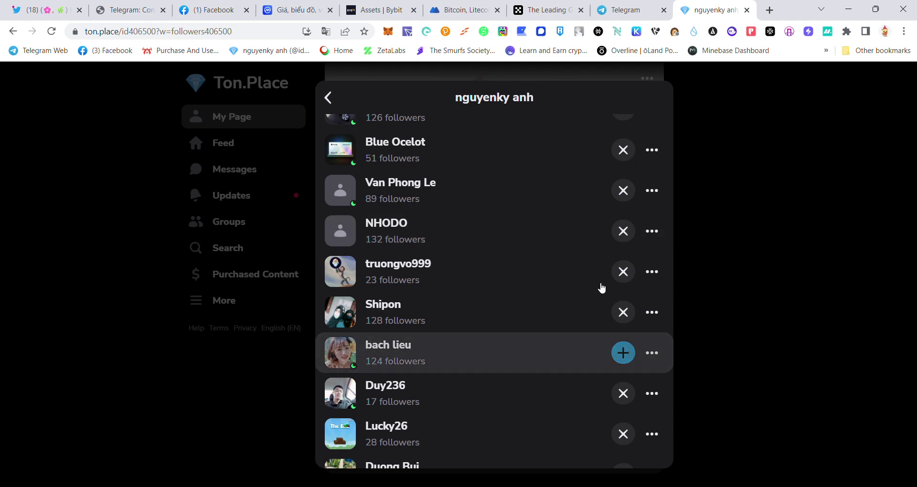
click(228, 215)
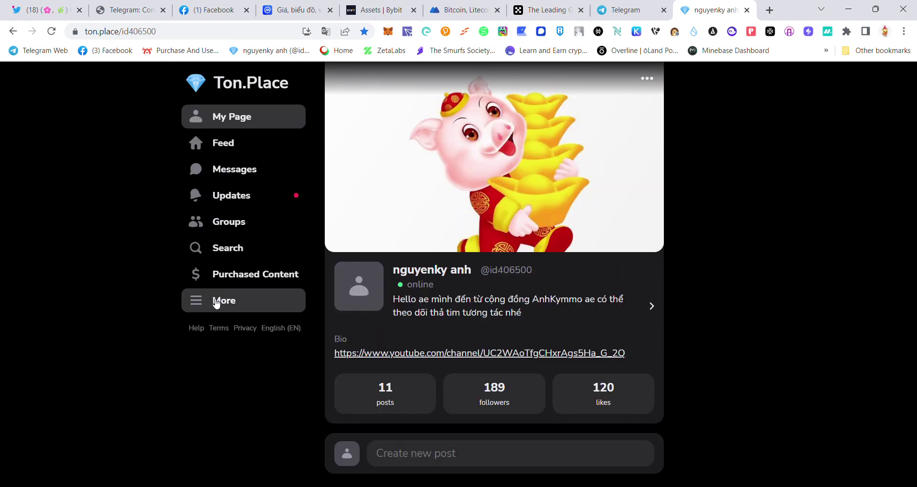
Step: Start a TON withdrawal from the account's Balance page under More
click(215, 301)
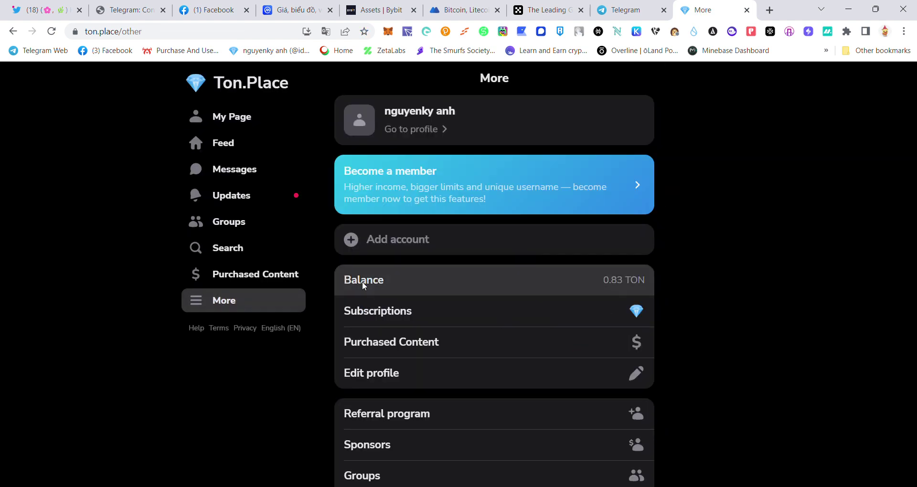
click(379, 285)
scroll(624, 233, down, 15)
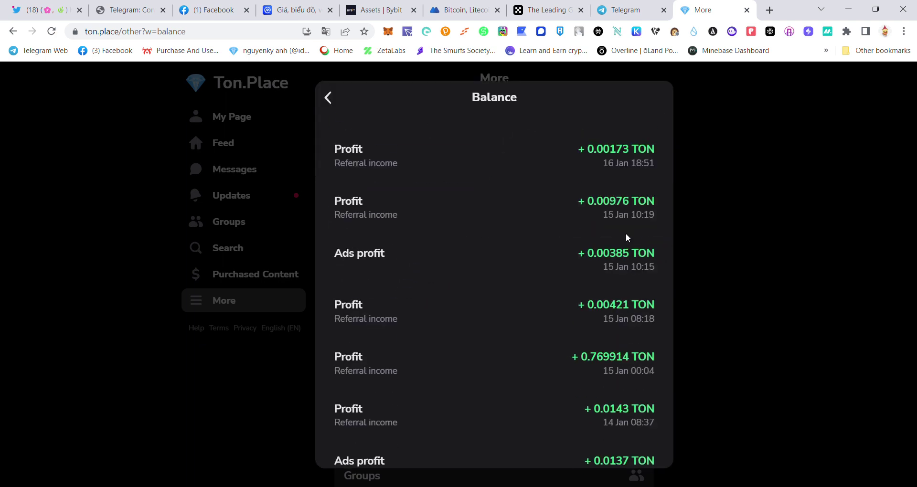
scroll(628, 234, up, 15)
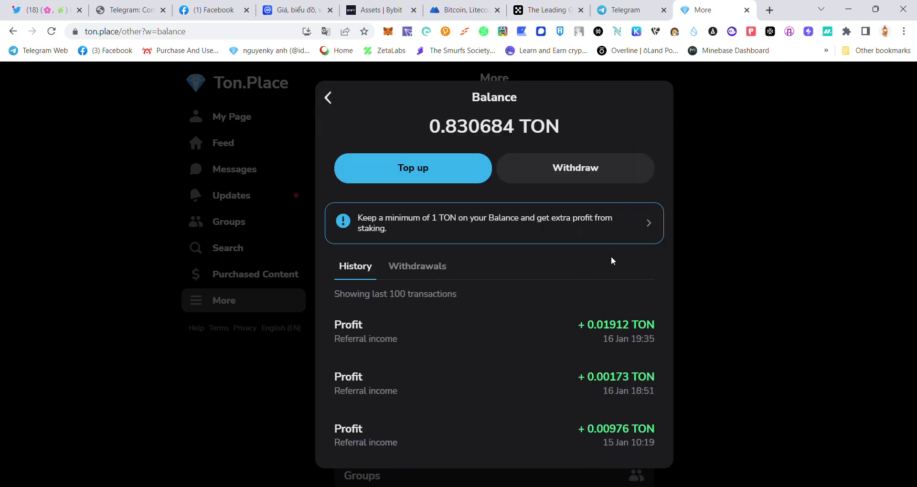
click(561, 245)
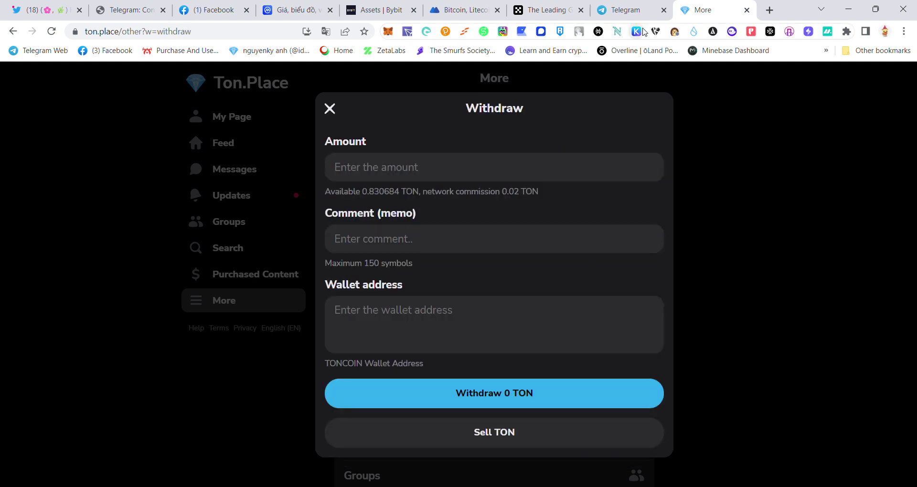
Step: Fill in OKX's TON deposit address, its memo as comment and 0.2 TON, then submit
click(541, 9)
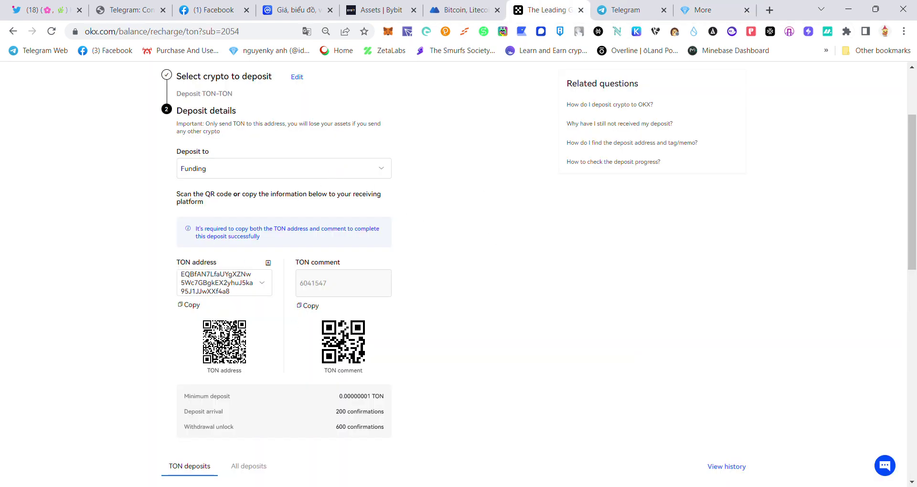
click(201, 307)
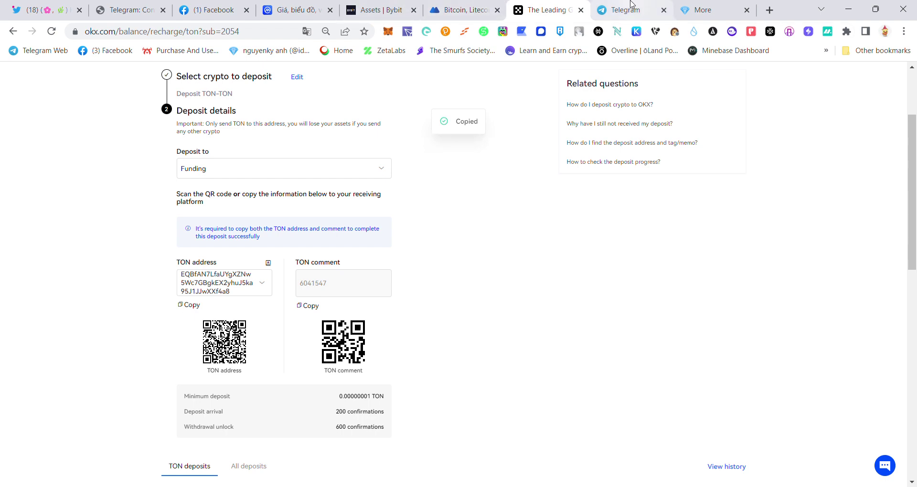
click(683, 11)
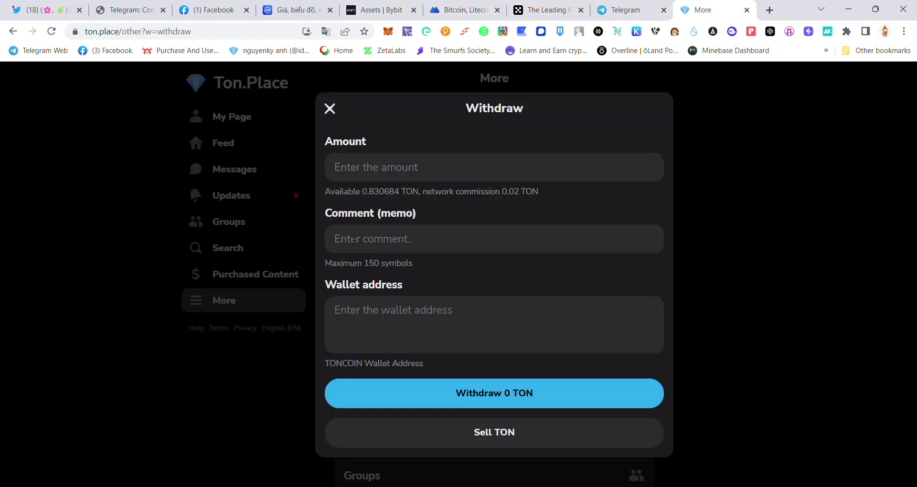
key(ctrl+v)
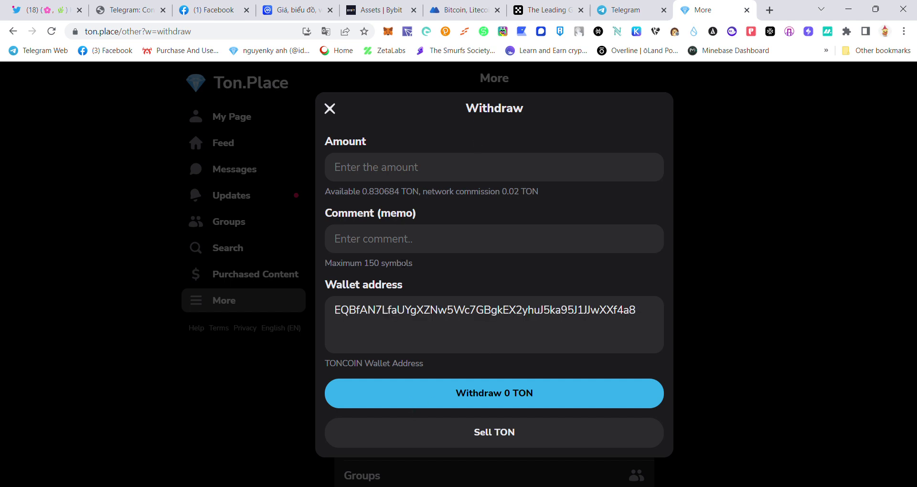
click(539, 9)
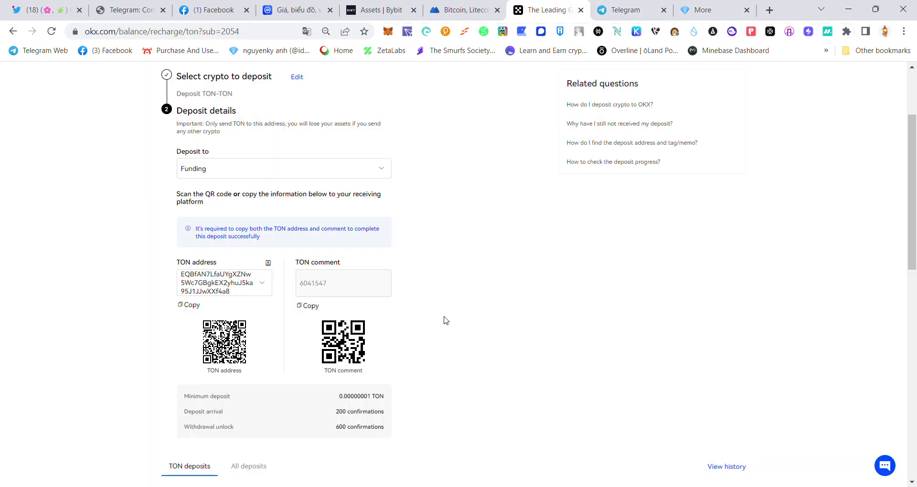
click(316, 306)
click(623, 10)
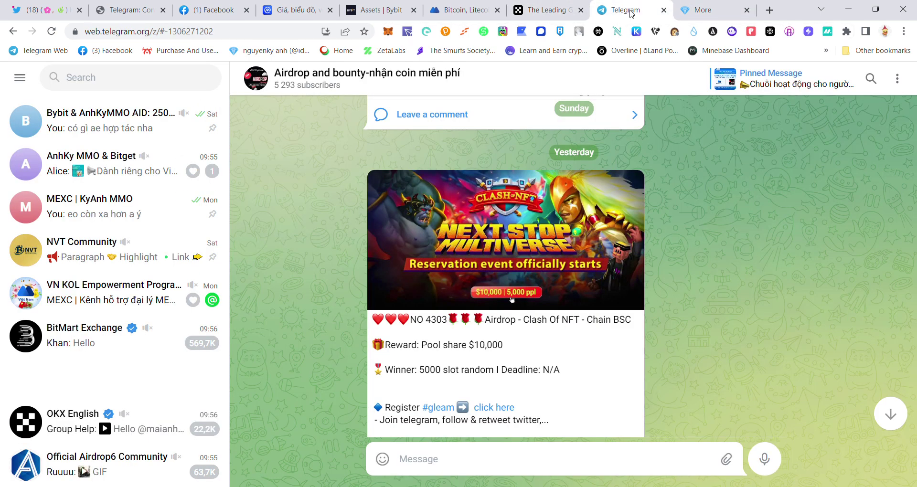
key(ctrl+Tab)
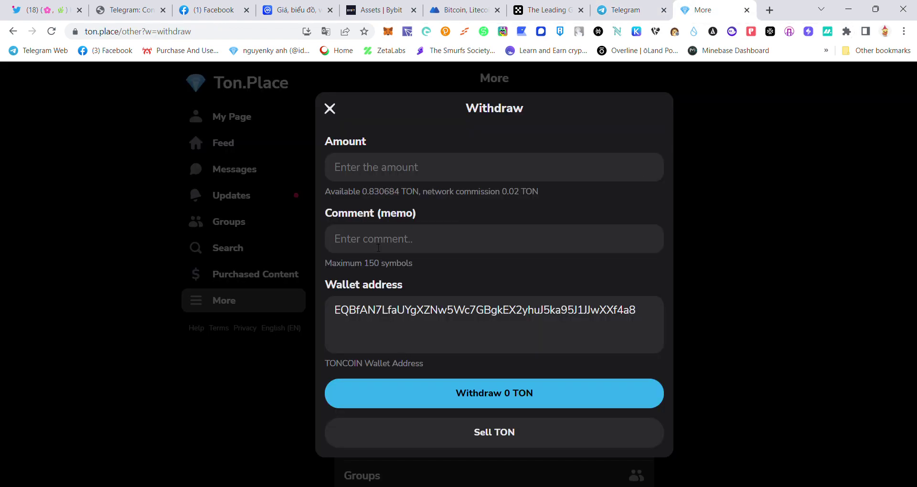
key(ctrl+v)
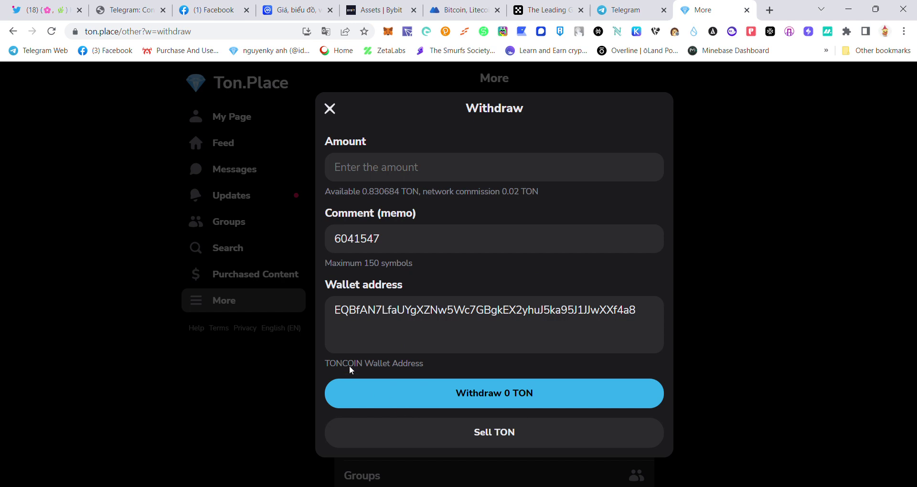
text(0.2)
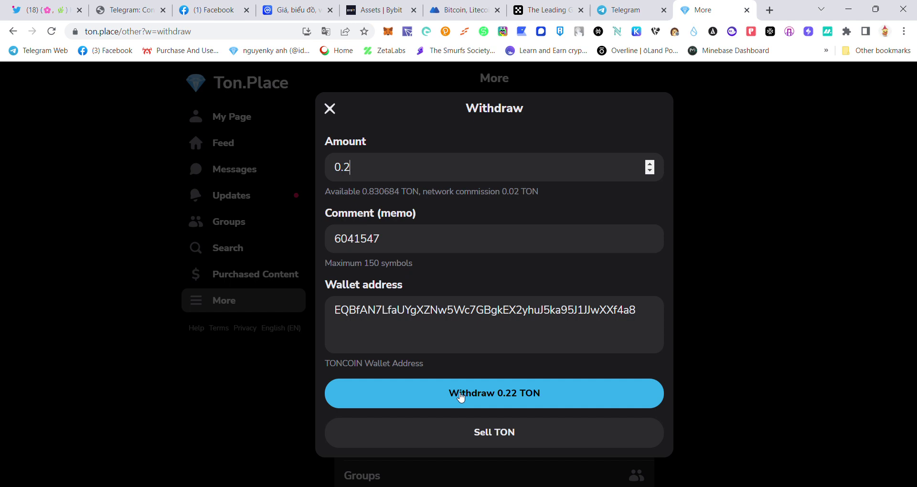
click(461, 397)
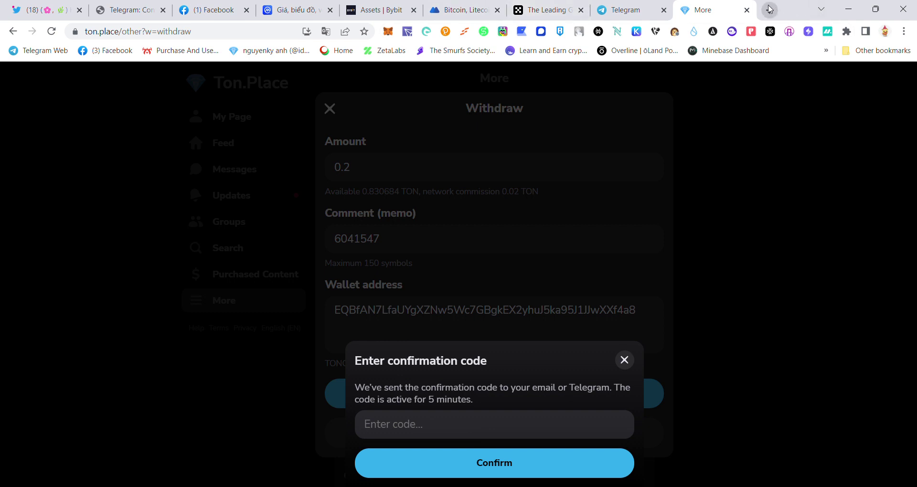
Step: Read the code in Gmail's Ton.Place new-withdrawal email and enter it in Ton.Place's confirmation box
key(ctrl+t)
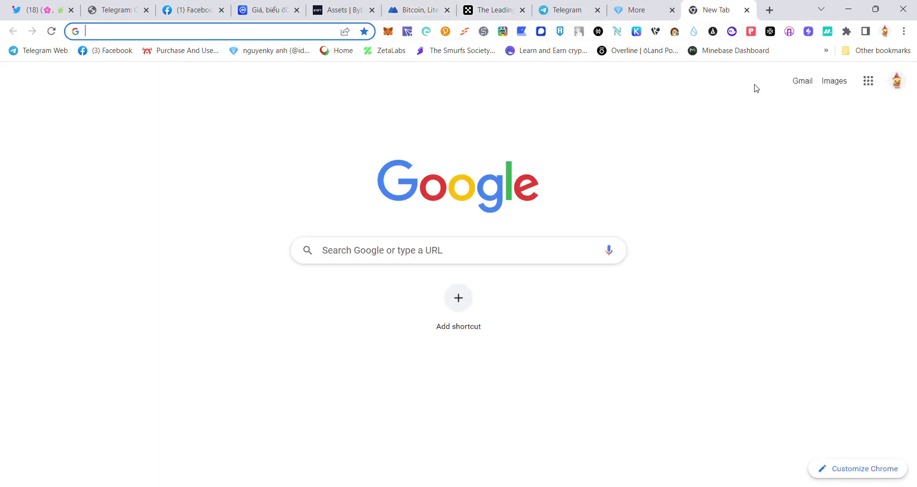
click(806, 82)
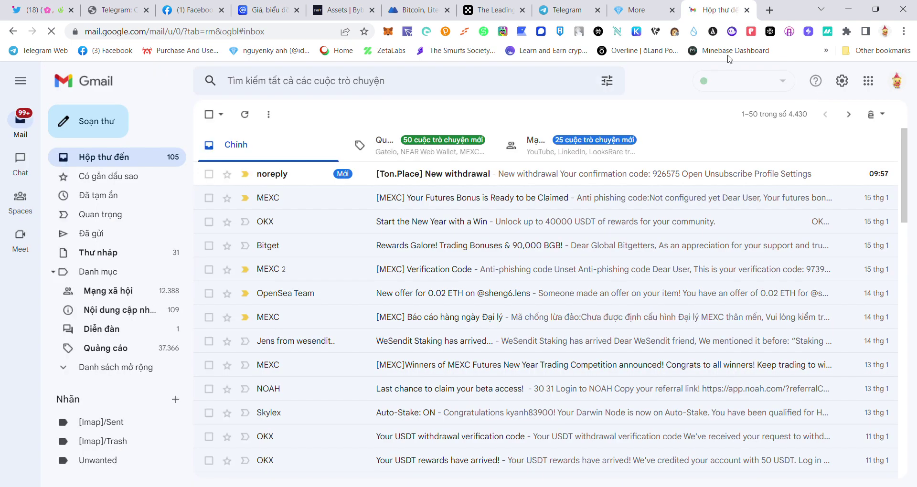
click(497, 173)
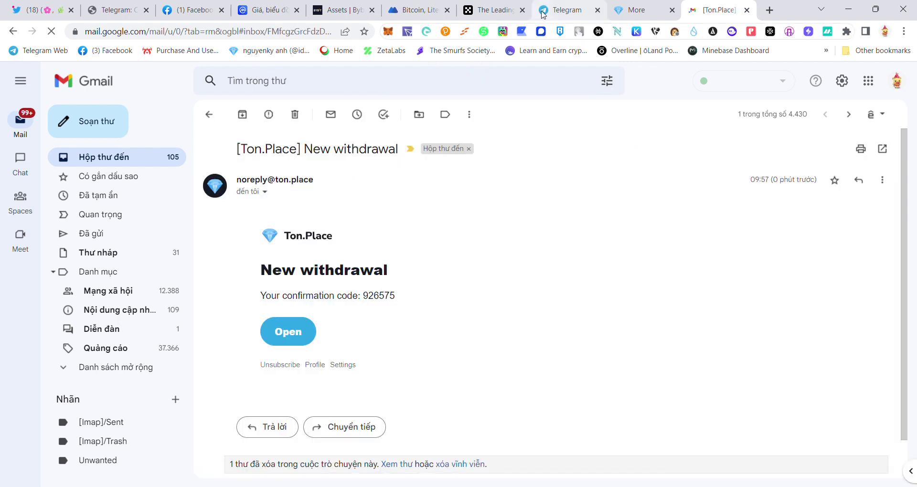
click(497, 9)
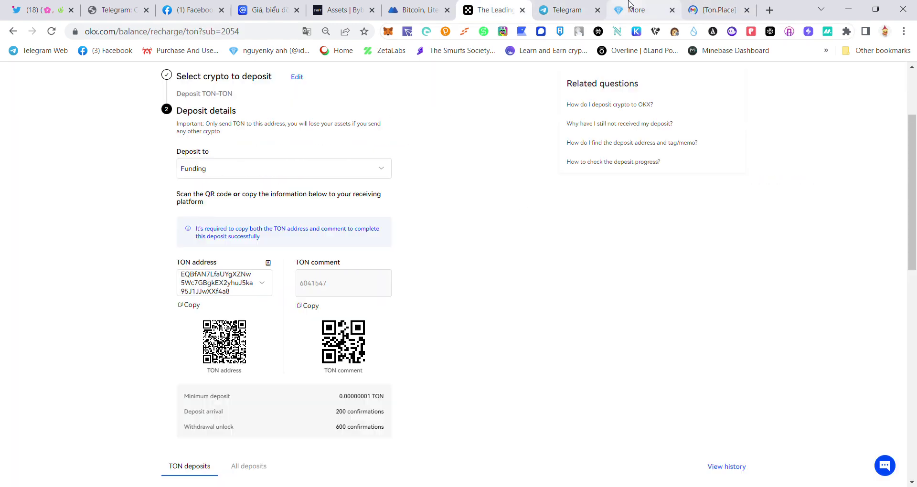
click(637, 9)
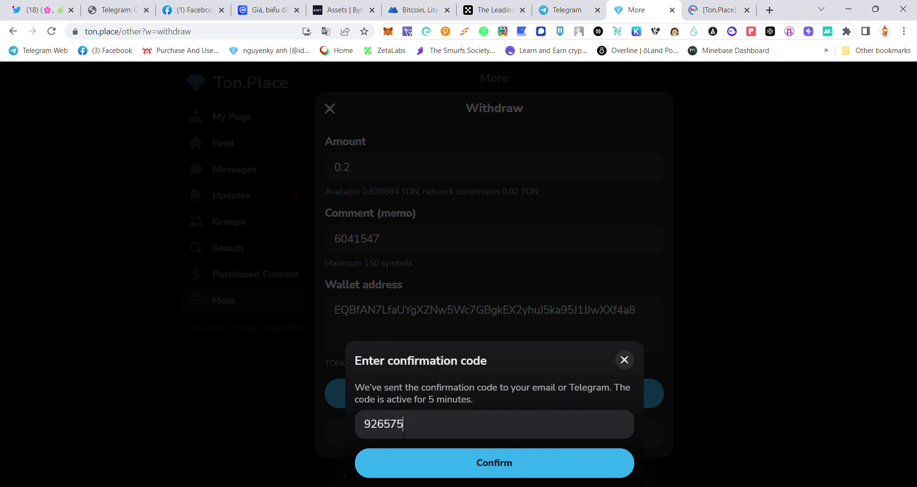
Step: Confirm the 0.2 TON withdrawal, leaving 0.610684 TON available, and start another withdrawal
click(443, 471)
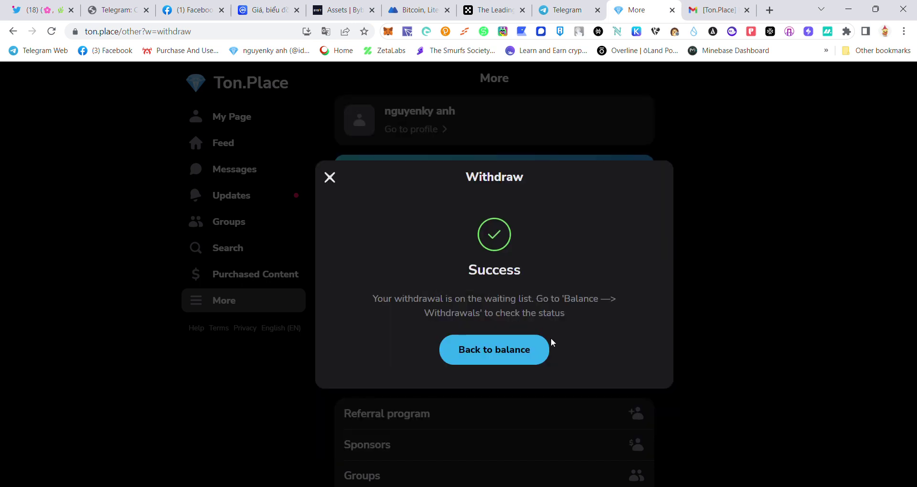
click(516, 354)
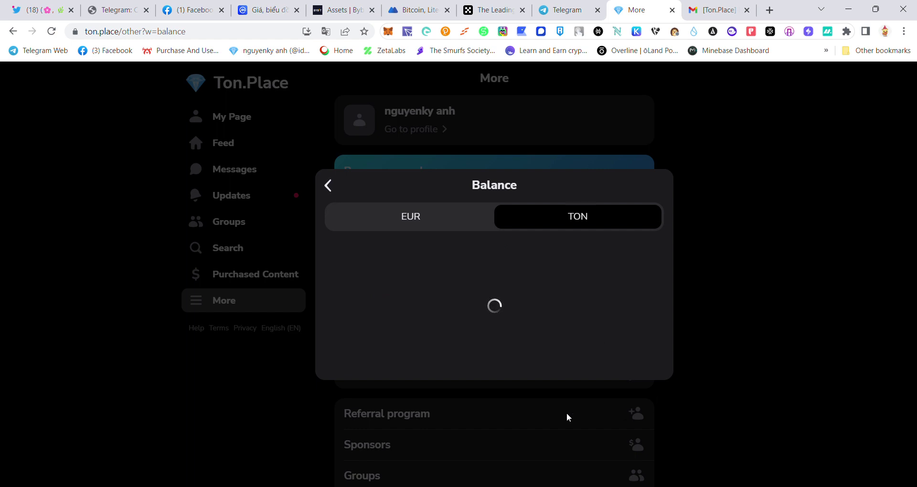
click(578, 239)
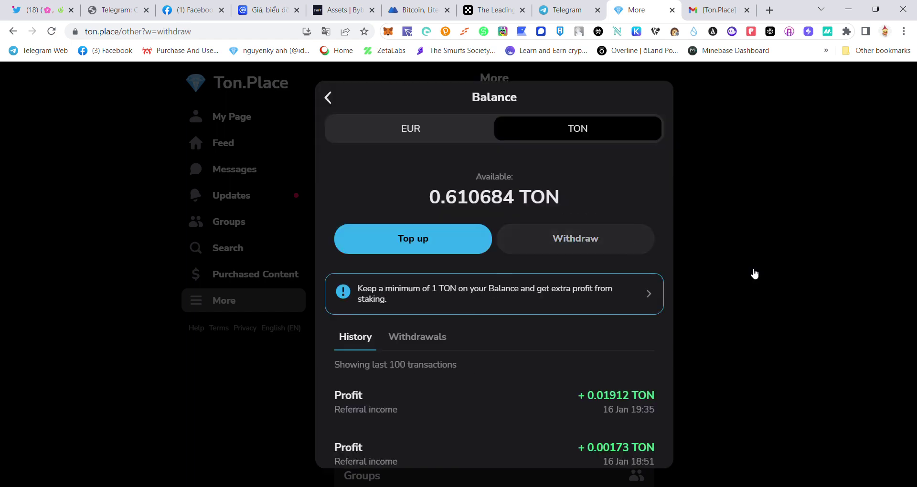
click(498, 5)
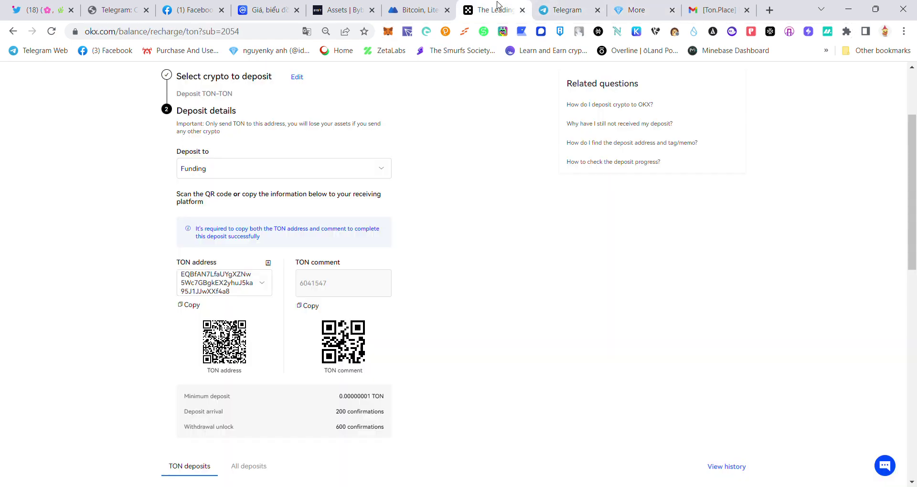
Step: Paste Bybit's TON deposit address into the withdrawal's Wallet address field
drag(502, 6, 368, 6)
click(415, 9)
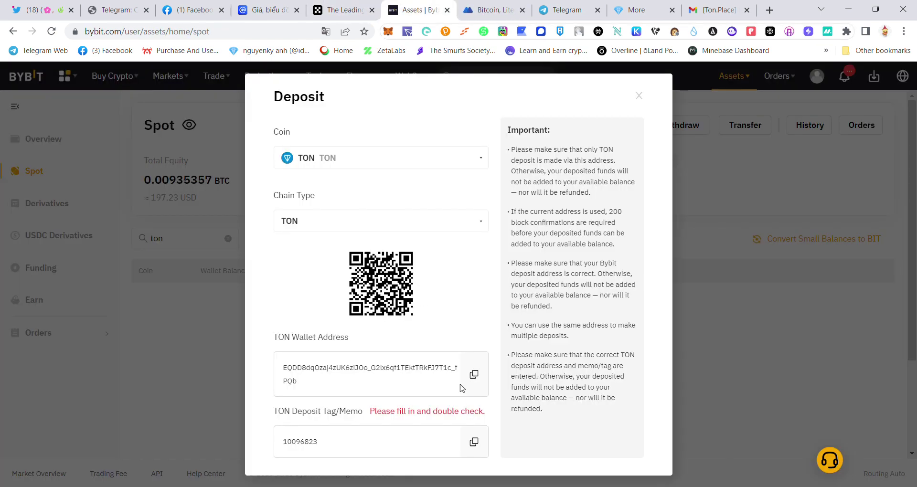
click(475, 376)
click(642, 6)
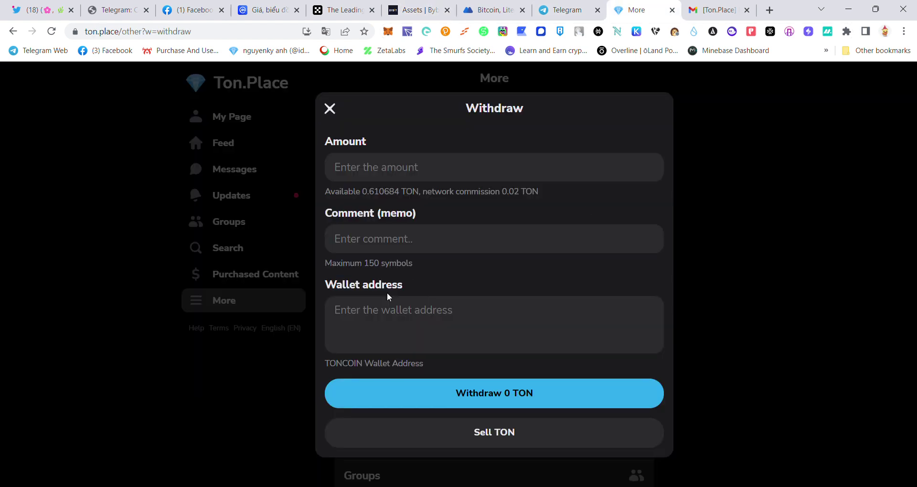
key(ctrl+v)
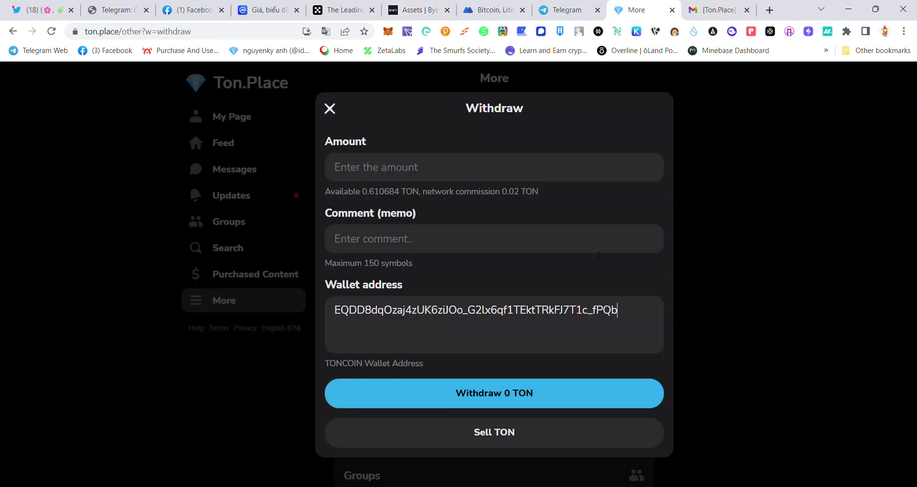
Step: Add Bybit's deposit memo as the comment and set the amount to 0.2 TON
click(418, 6)
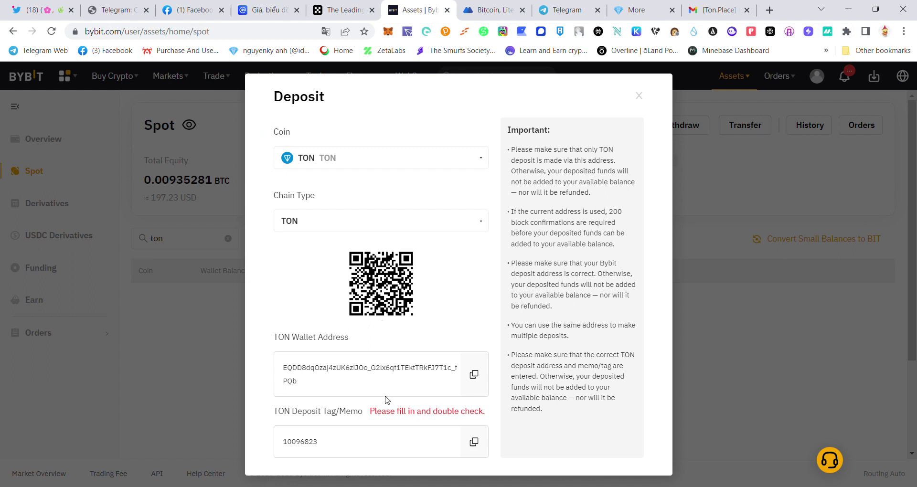
click(478, 444)
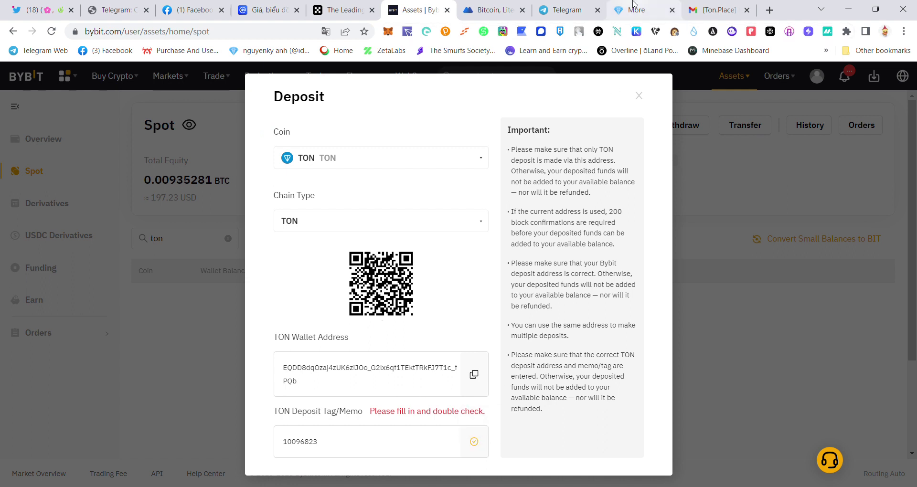
click(642, 9)
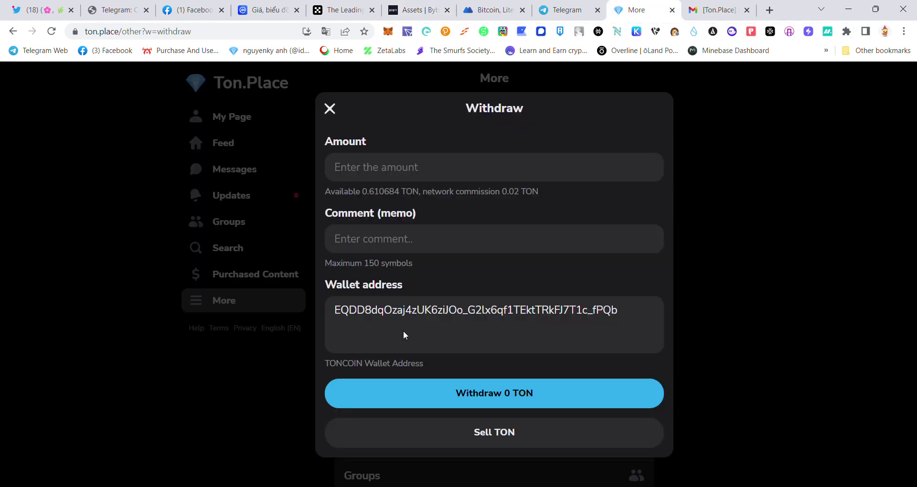
click(385, 238)
key(ctrl+v)
click(379, 170)
text(0.1)
key(BackSpace)
text(2)
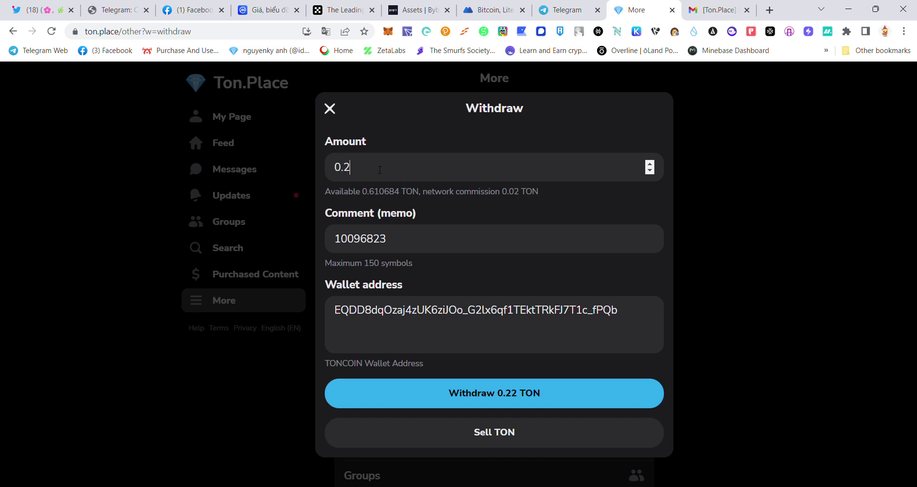
Step: Submit the 0.22 TON withdrawal and enter the code from the newest Ton.Place email
click(457, 392)
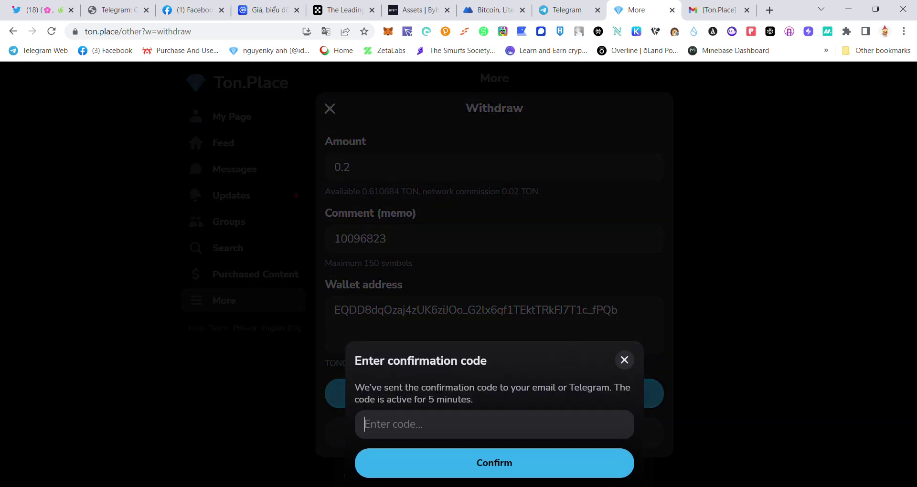
click(716, 10)
click(128, 157)
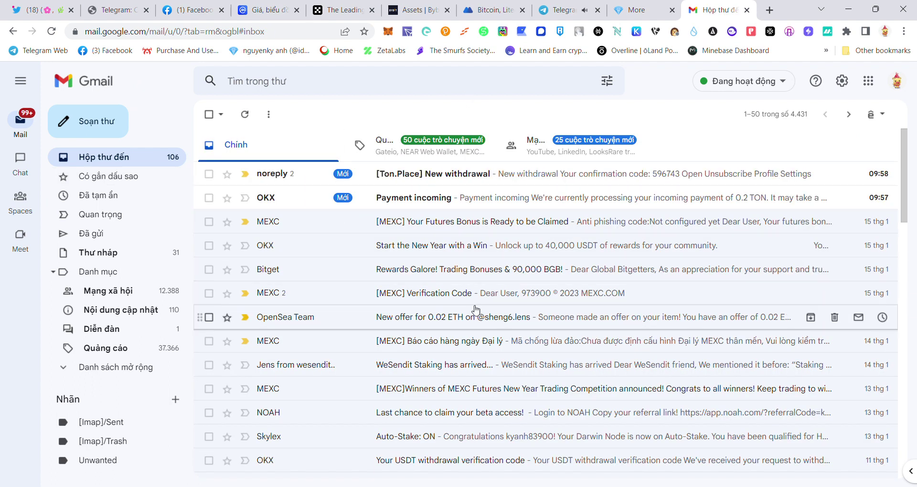
click(432, 173)
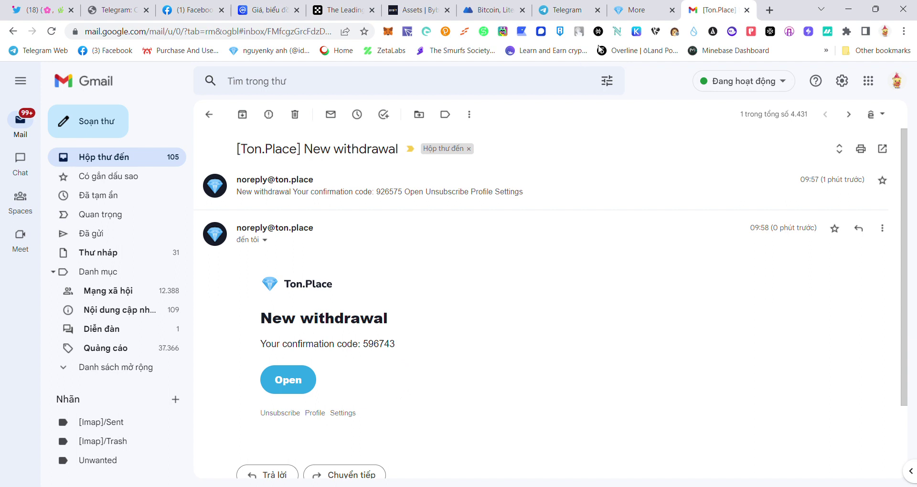
click(640, 10)
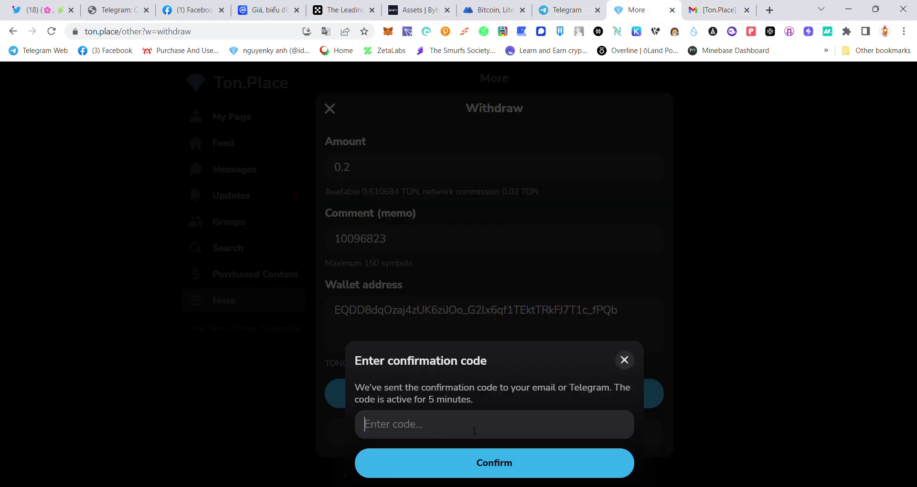
Step: Correct the code's first three digits against the email and confirm the withdrawal
click(706, 13)
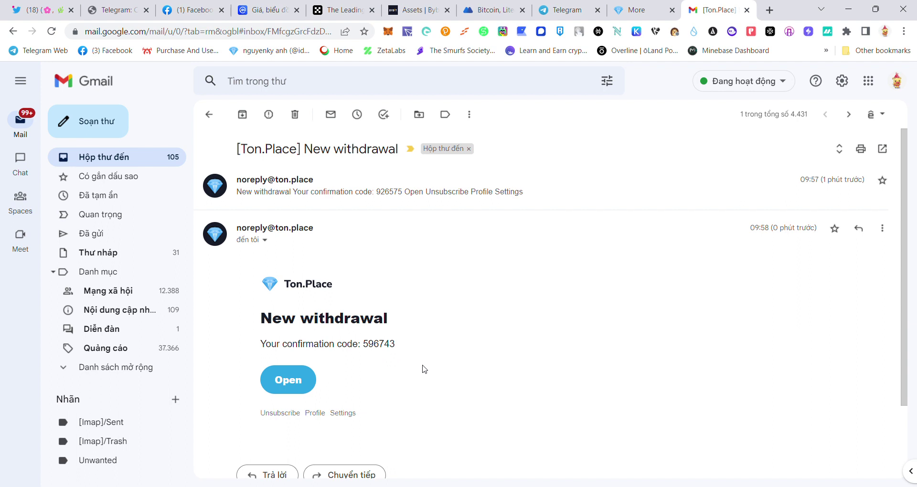
click(640, 10)
drag(385, 427, 323, 426)
key(BackSpace)
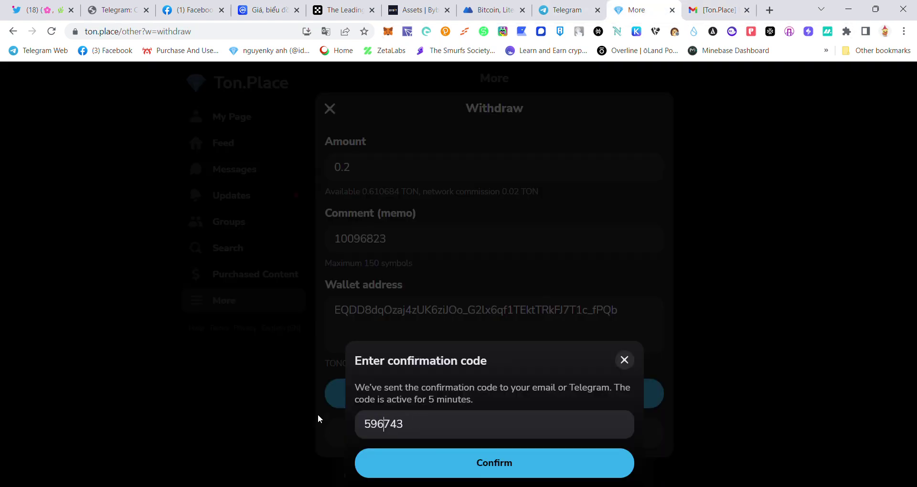
click(442, 463)
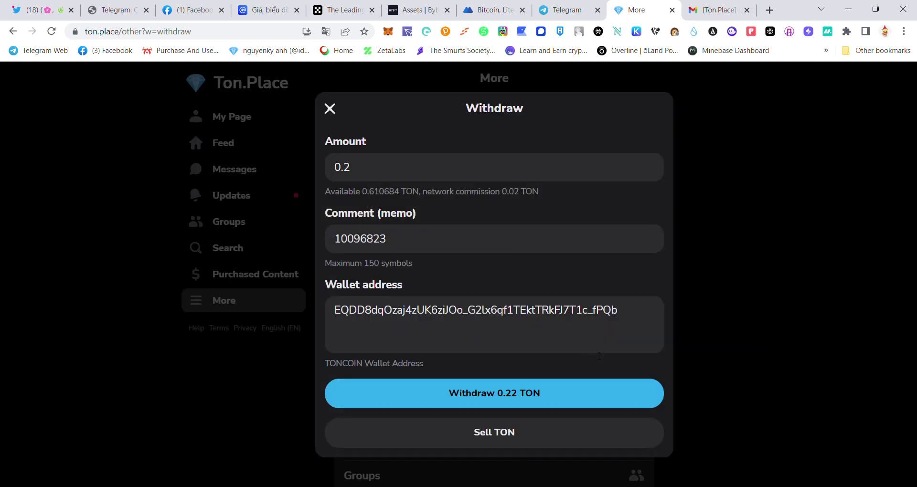
Step: Retry and reload the withdrawal page, delete the Ton.Place code email, and read OKX's 0.2 TON incoming notice
click(480, 394)
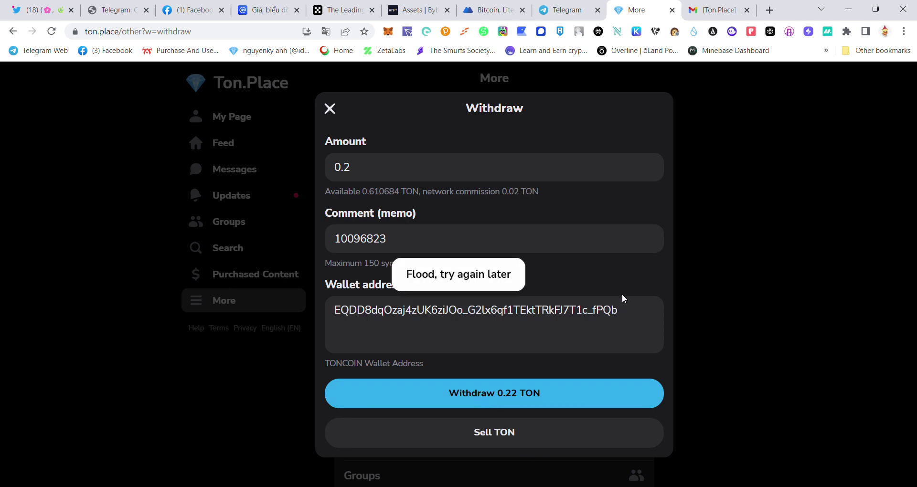
click(51, 31)
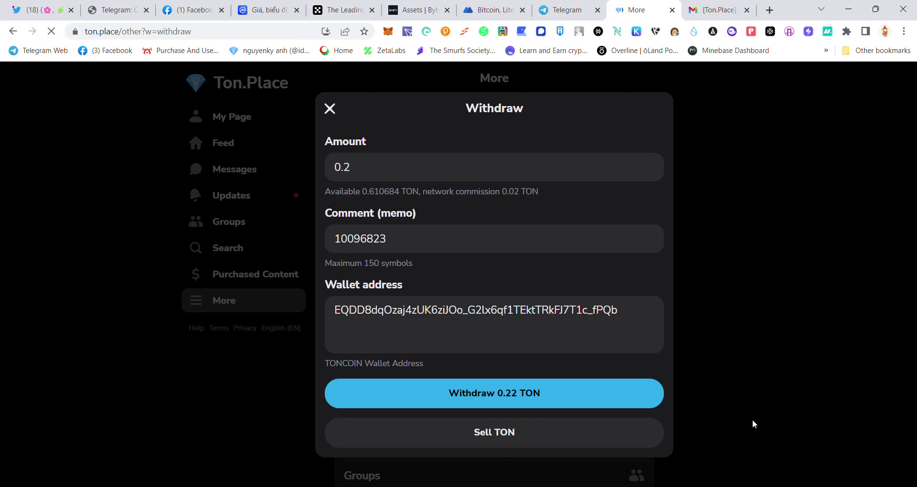
click(721, 7)
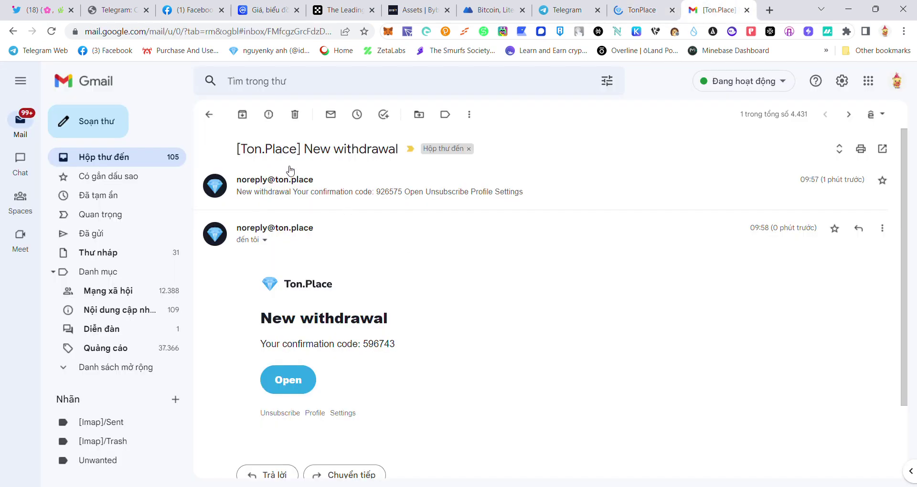
click(294, 114)
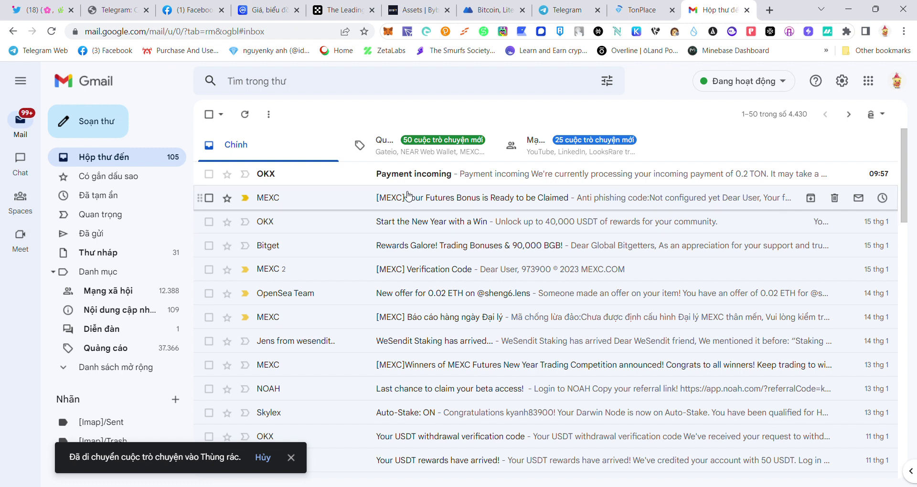
click(409, 175)
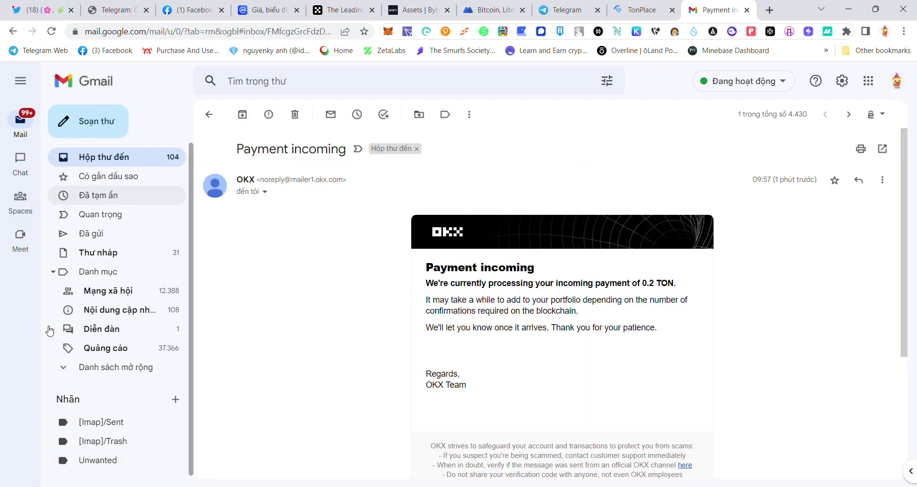
click(634, 11)
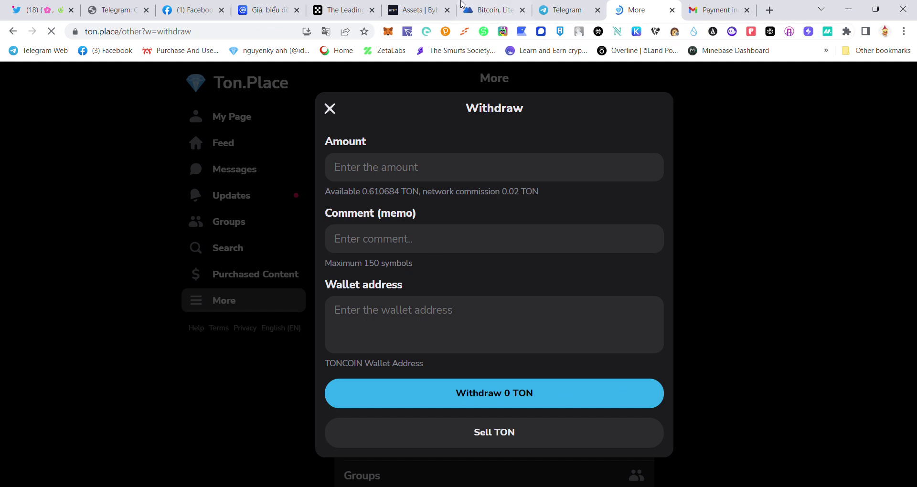
Step: Reveal Bybit's TON deposit address by starting a TON deposit and acknowledging the notice
click(417, 10)
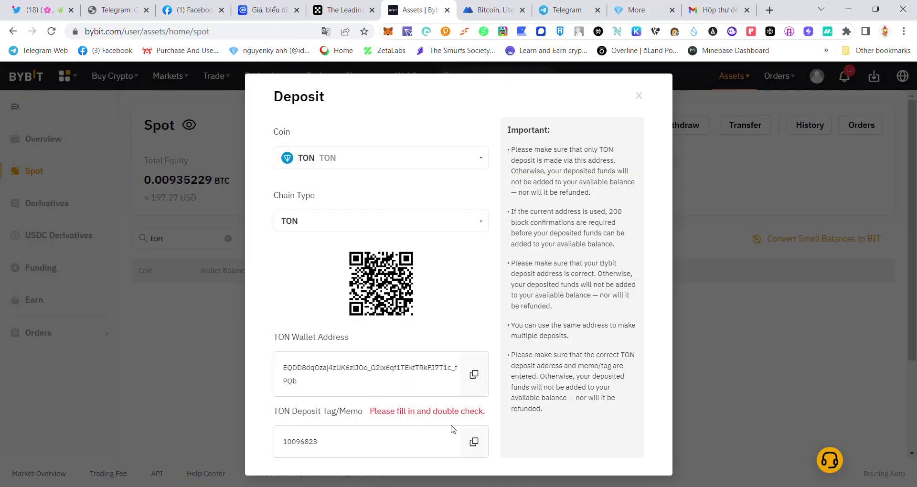
click(52, 31)
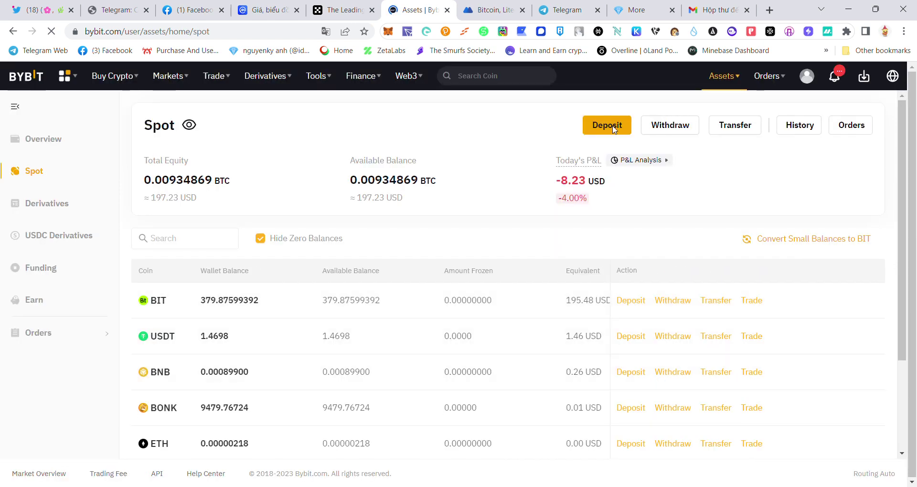
click(613, 127)
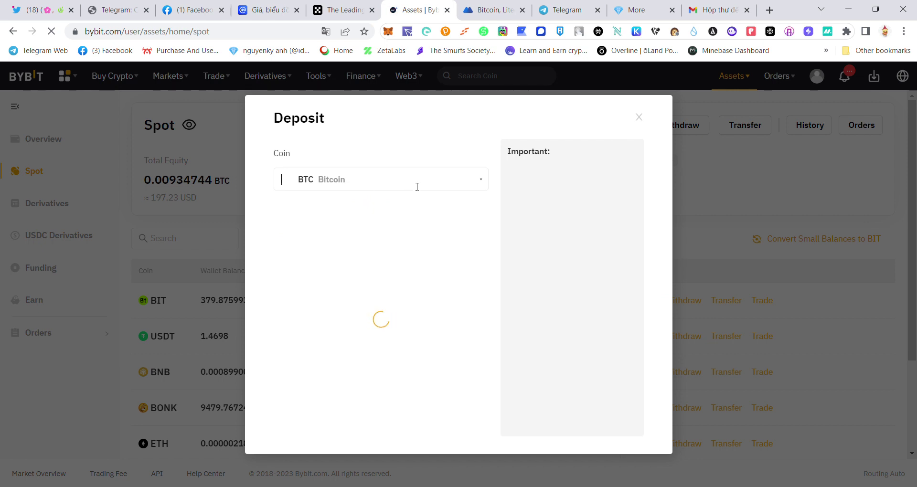
click(381, 188)
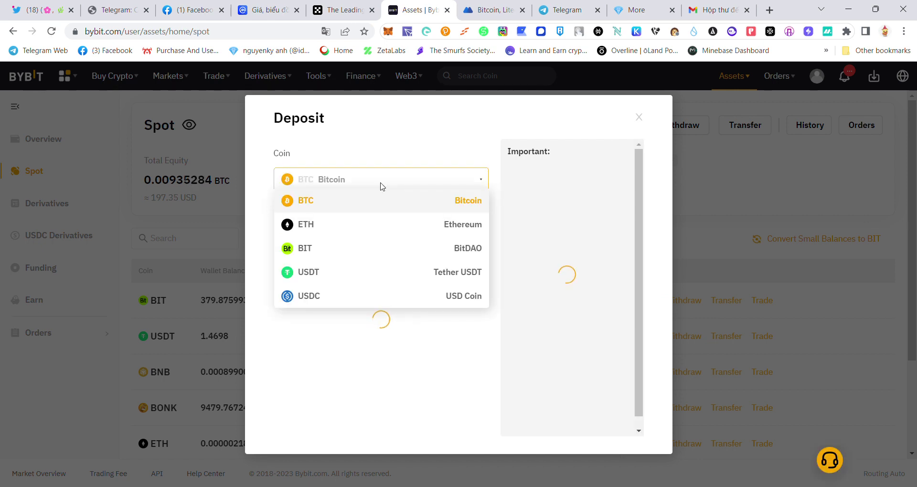
text(ton)
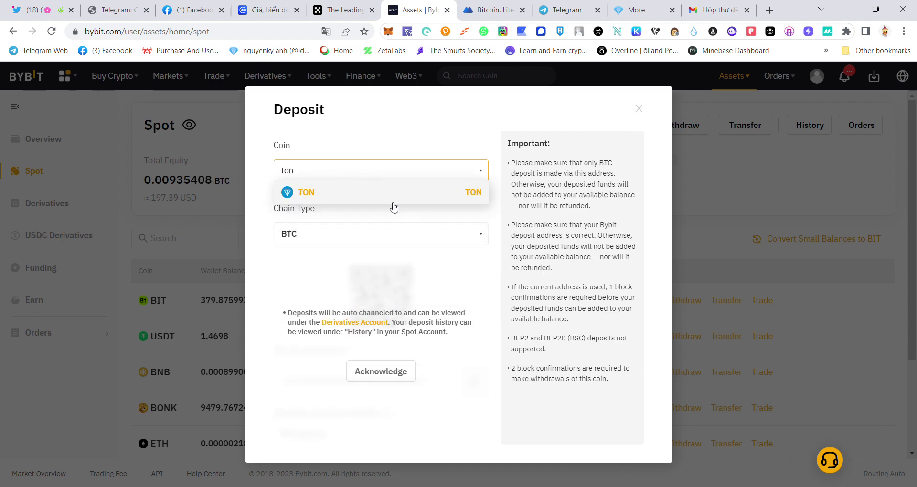
click(392, 197)
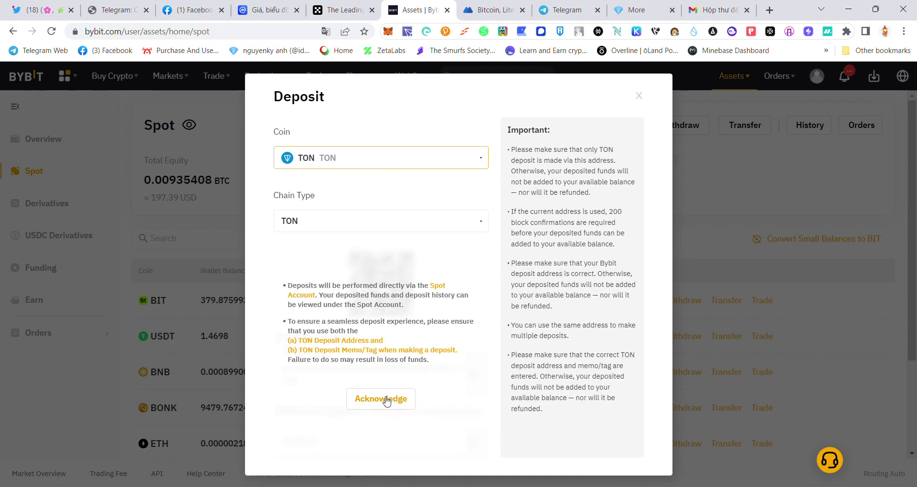
click(382, 399)
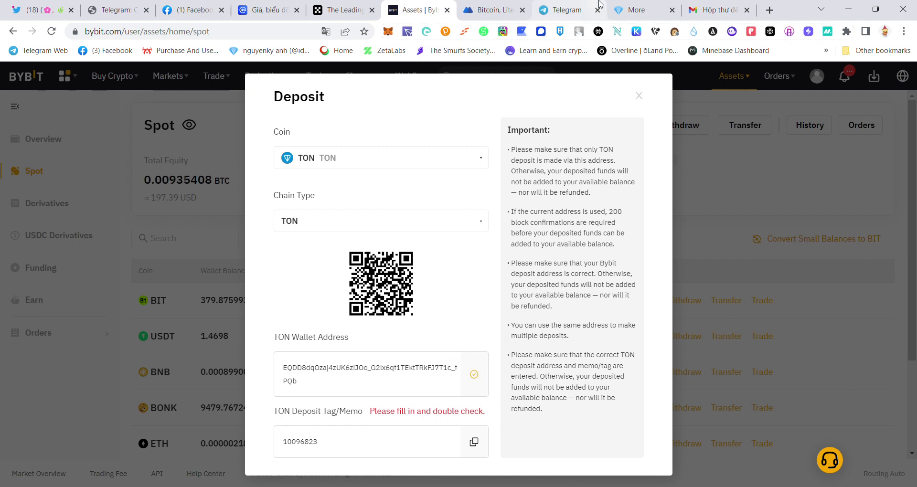
Step: Paste Bybit's TON address and memo into Ton.Place's Wallet address and Comment fields
click(635, 9)
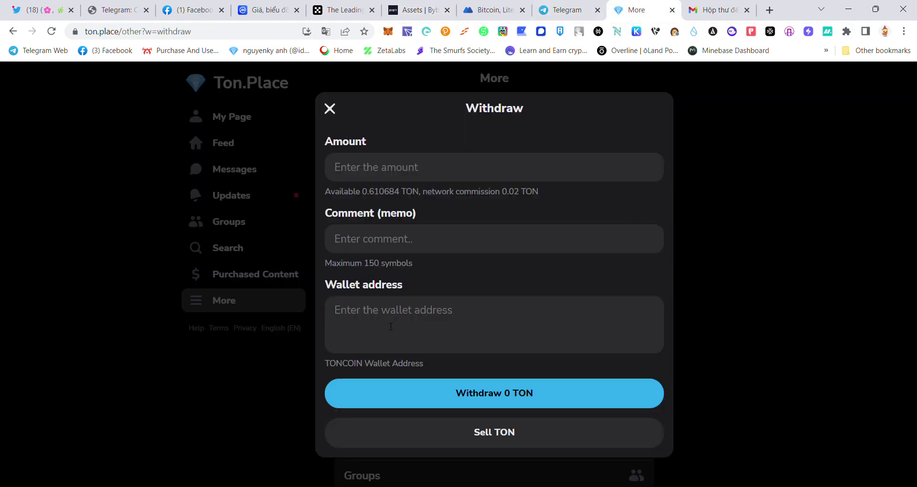
key(ctrl+v)
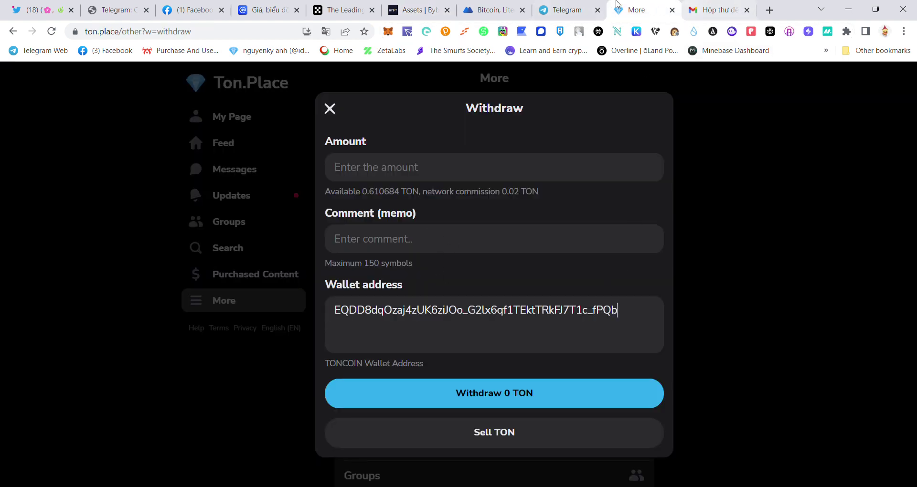
click(418, 9)
click(474, 441)
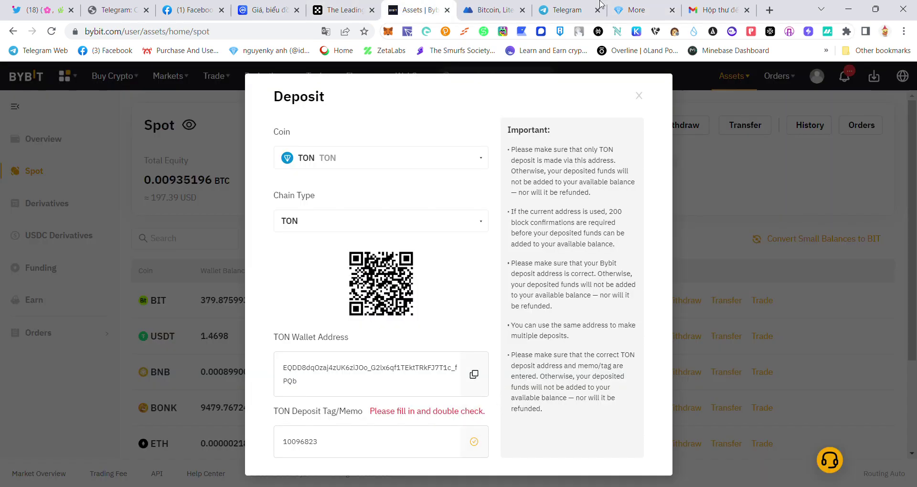
click(635, 10)
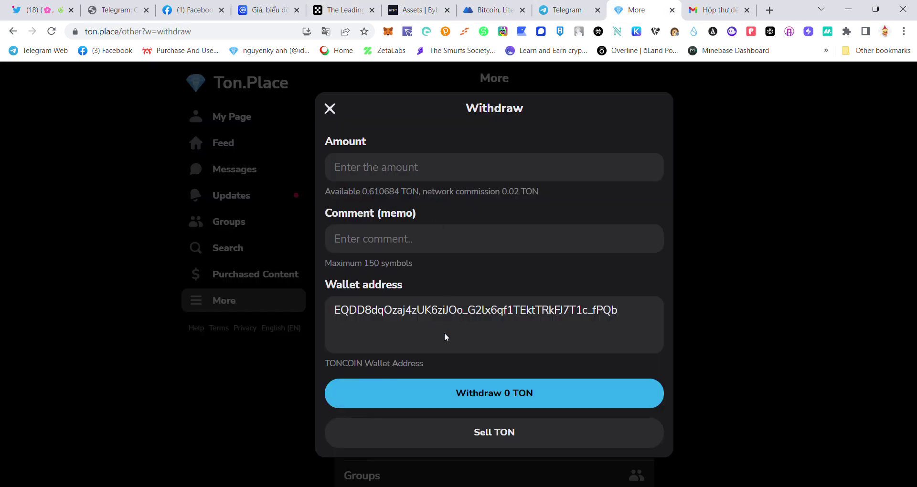
click(411, 239)
key(ctrl+v)
Step: Set the amount to 0.2 TON and submit the 0.22 TON withdrawal
click(387, 180)
text(0.1)
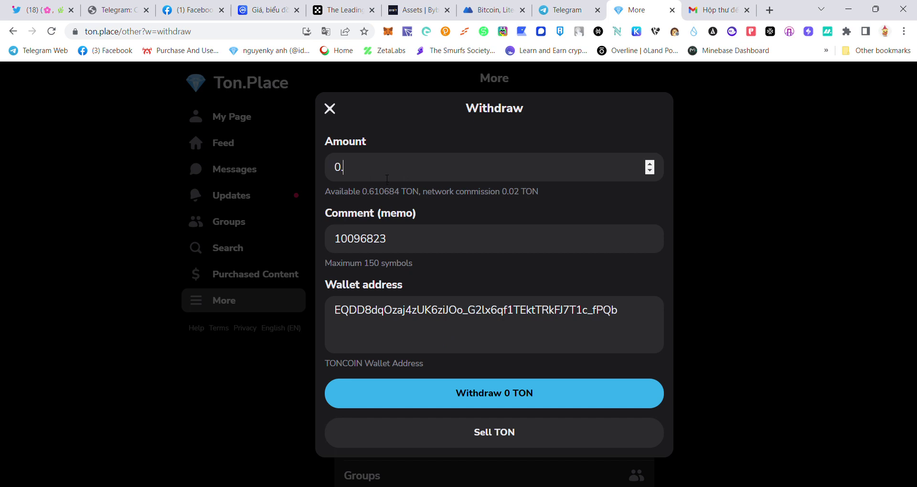
key(BackSpace)
text(2)
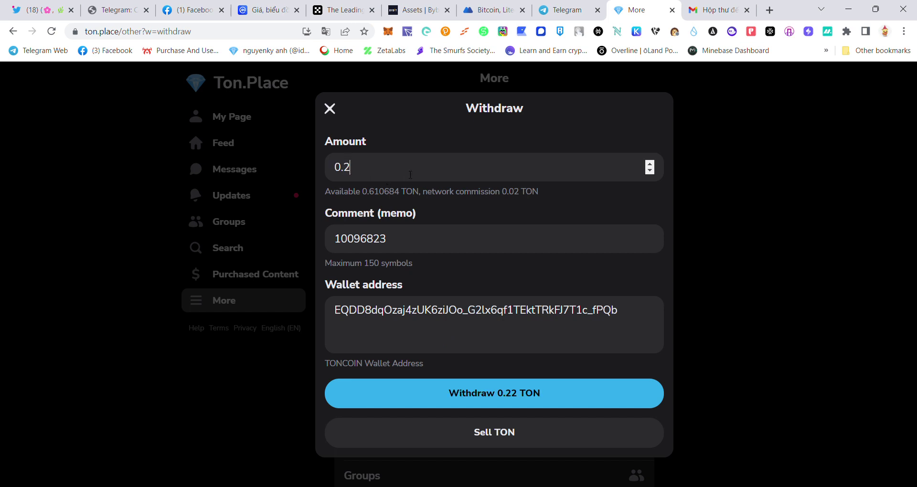
click(458, 393)
Step: Open OKX's deposit history and highlight the 0.2 TON deposit in progress at 144/200
click(757, 12)
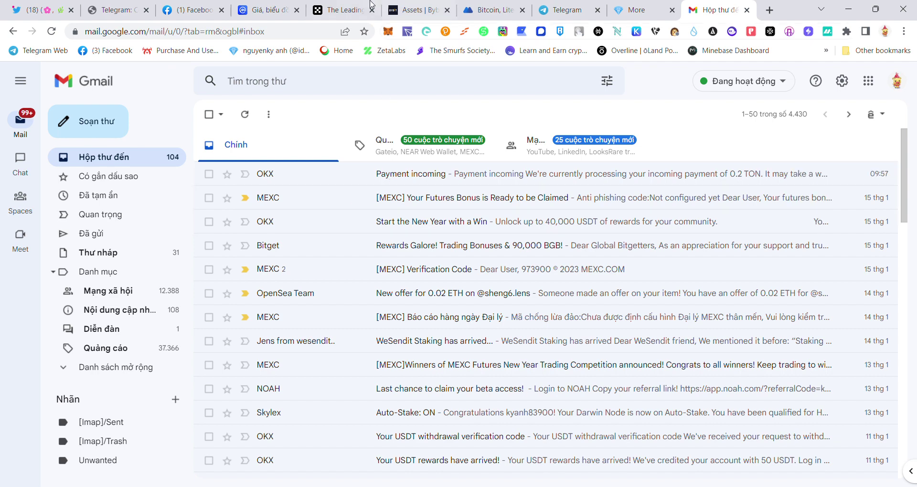
click(329, 7)
scroll(432, 209, up, 3)
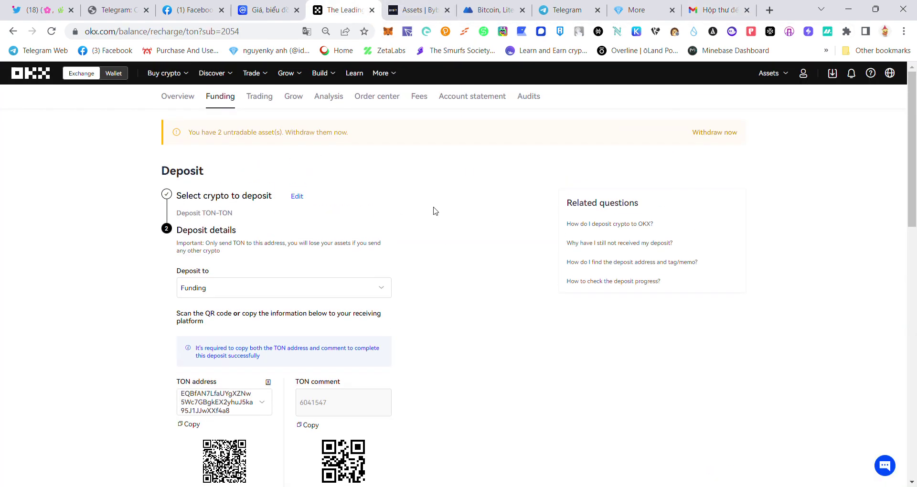
scroll(459, 196, down, 10)
scroll(477, 186, up, 10)
mouse_move(776, 81)
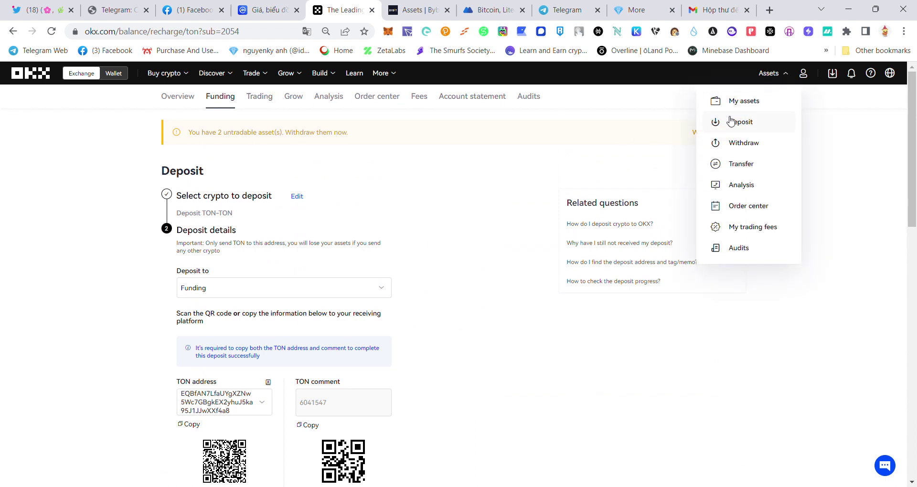
click(738, 122)
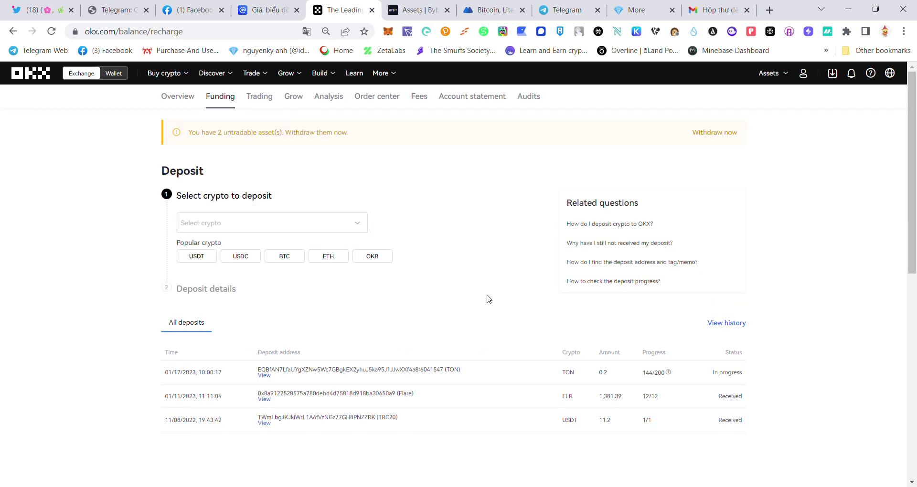
scroll(488, 298, down, 3)
drag(748, 256, 554, 254)
click(548, 224)
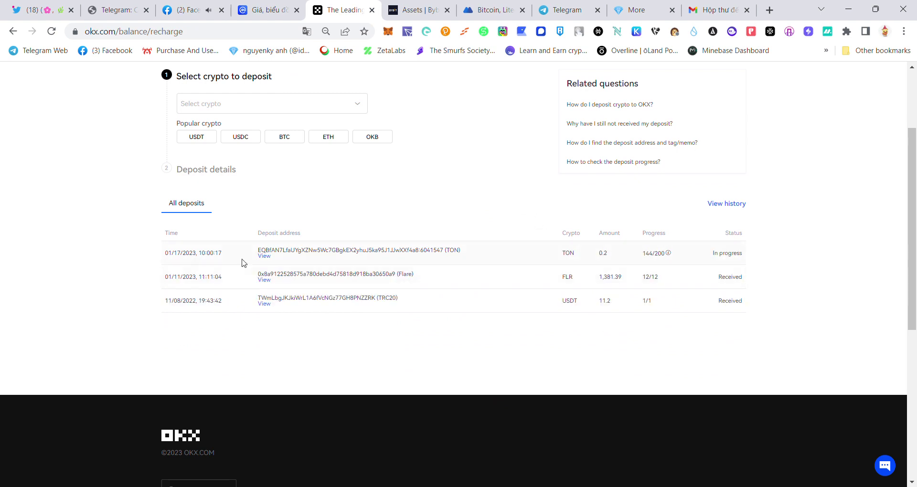
drag(554, 255, 610, 258)
Step: Close the Bybit tab and open MEXC's asset overview
click(504, 10)
click(440, 11)
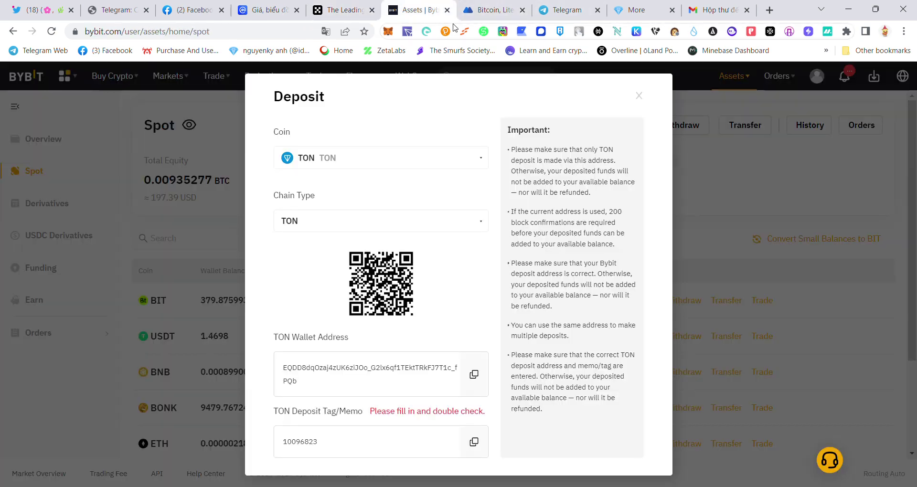
click(446, 10)
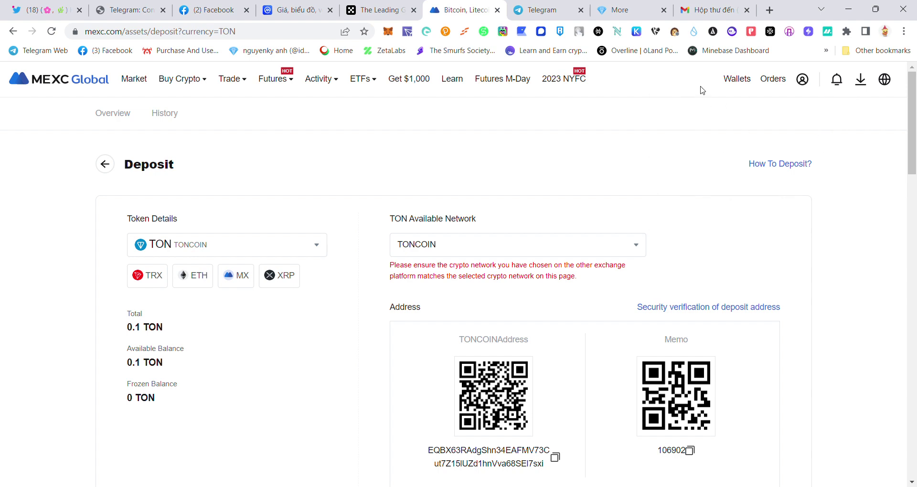
click(739, 114)
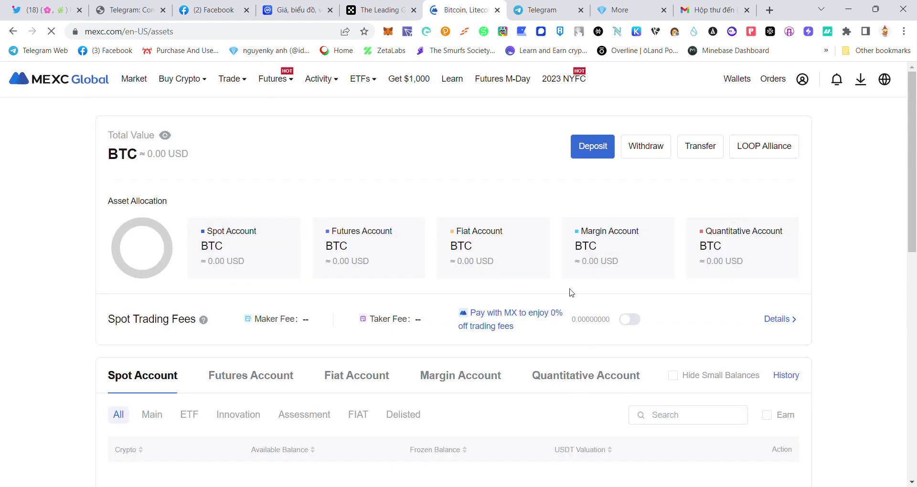
Step: Open MEXC's TON deposit page on the TONCOIN network, accepting the memo warning
scroll(571, 292, down, 3)
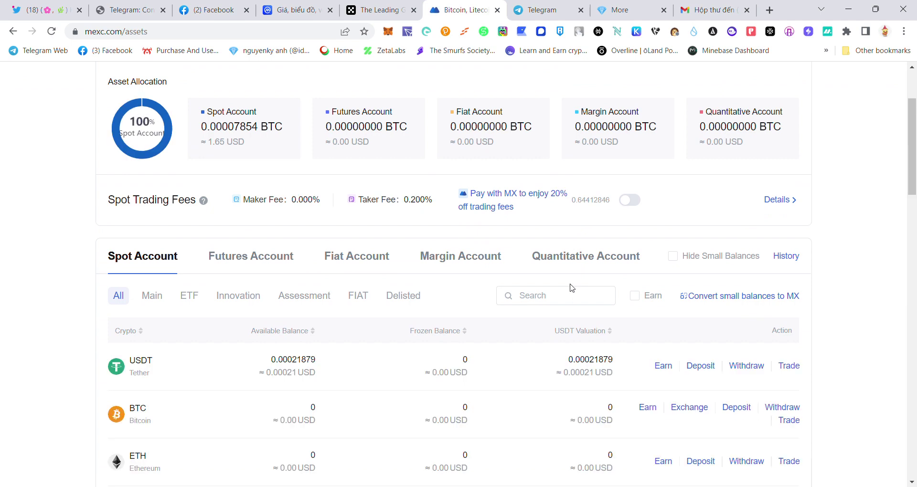
scroll(611, 253, down, 1)
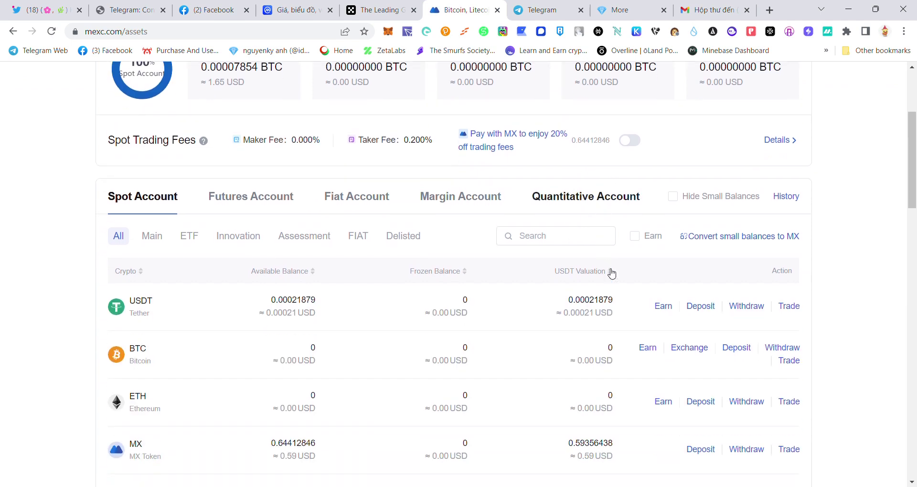
click(564, 244)
text(ton)
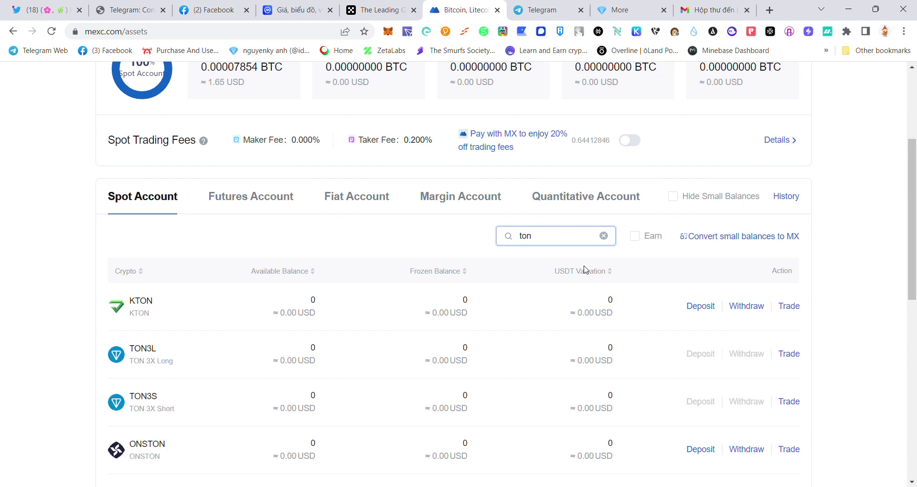
scroll(597, 295, down, 2)
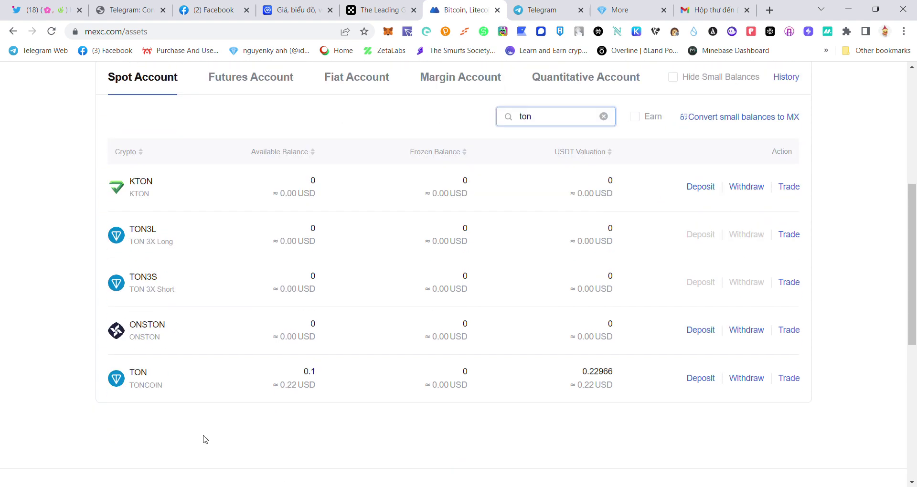
click(687, 382)
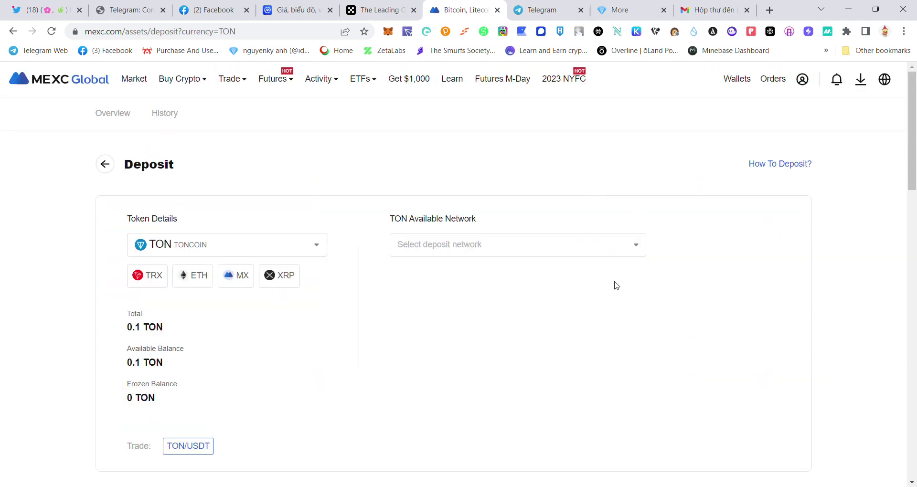
click(503, 250)
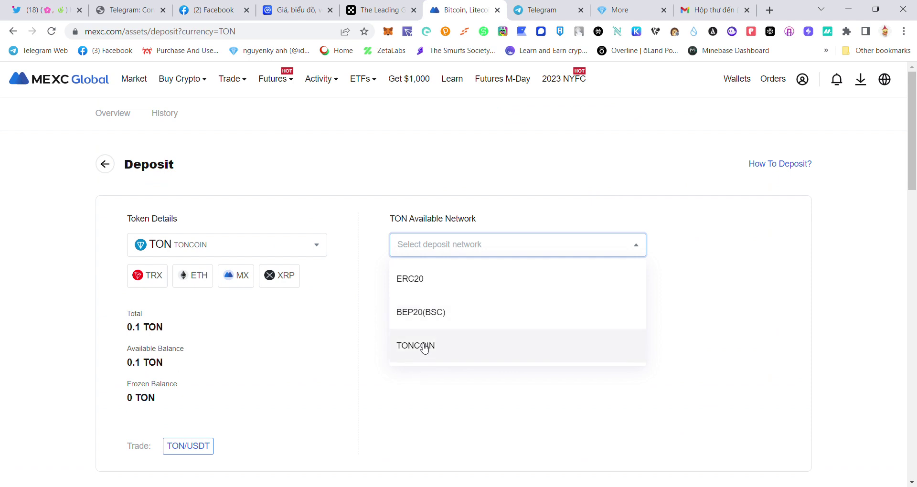
click(422, 346)
click(322, 315)
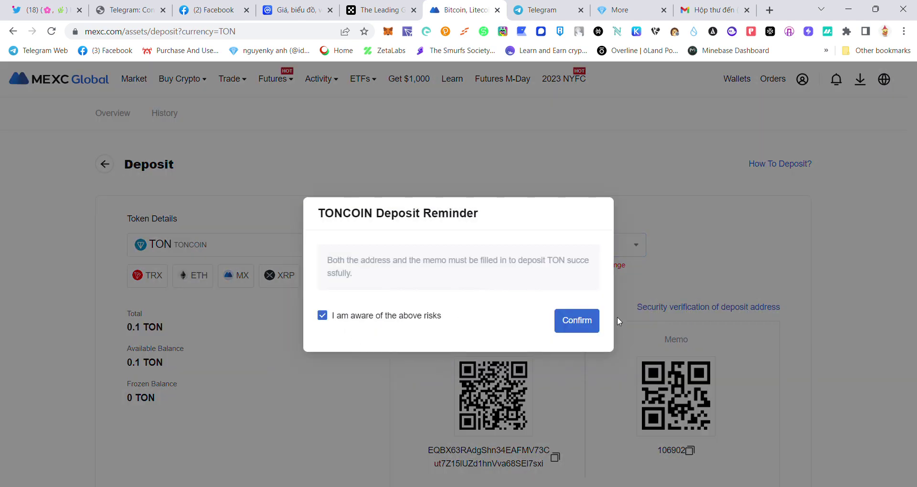
click(576, 320)
Step: Check the successful 0.1 TON row under Recent Deposits, then return to the page top
scroll(804, 237, down, 5)
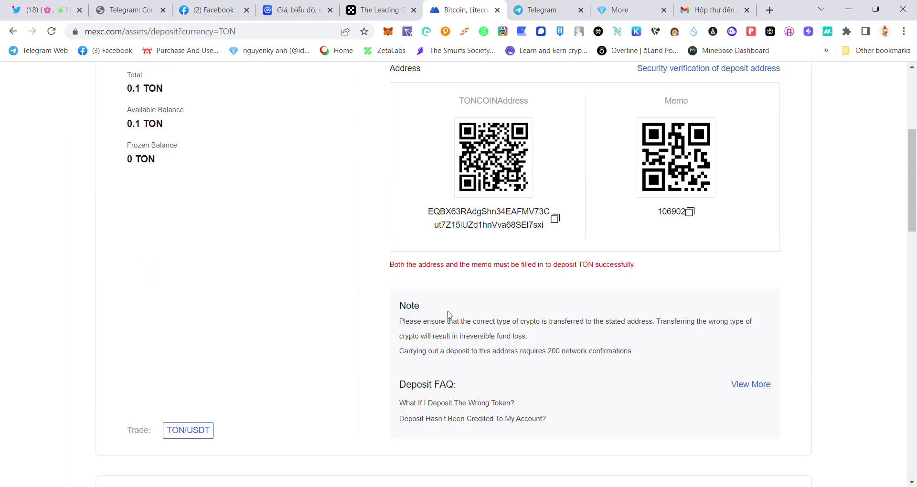
scroll(661, 271, up, 4)
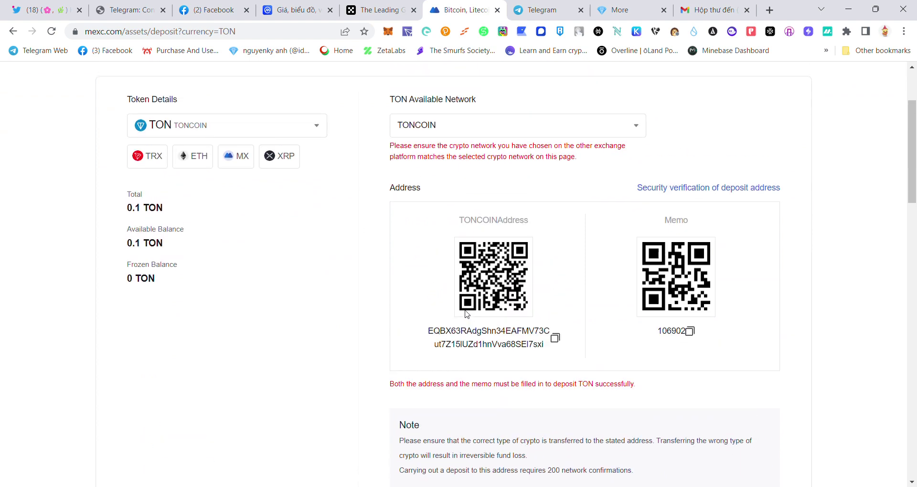
scroll(514, 280, down, 10)
drag(395, 277, 117, 277)
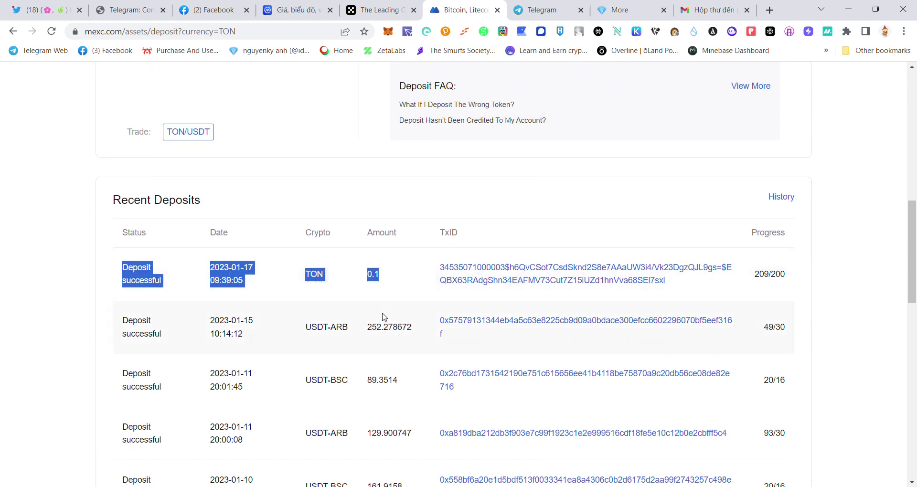
scroll(446, 311, up, 10)
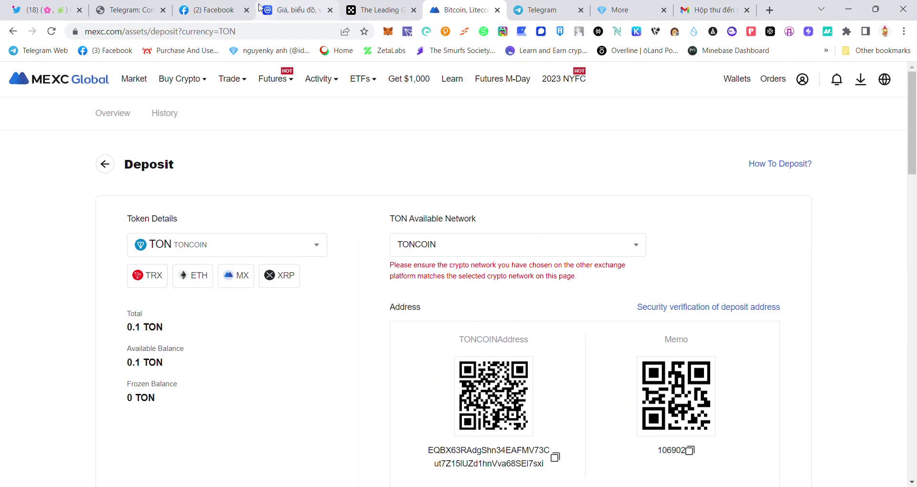
click(372, 9)
click(461, 9)
click(377, 9)
click(487, 11)
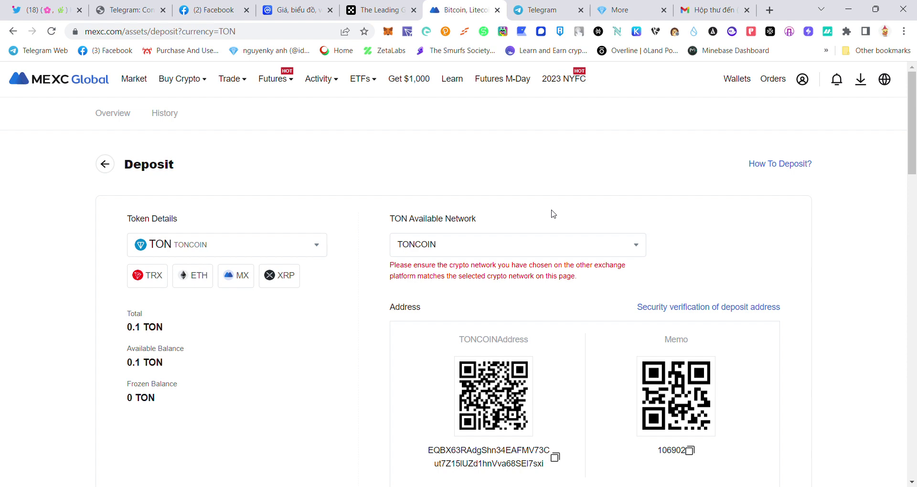
Step: Close the Ton.Place withdrawal form, returning to the More page with 0.61 TON
click(635, 9)
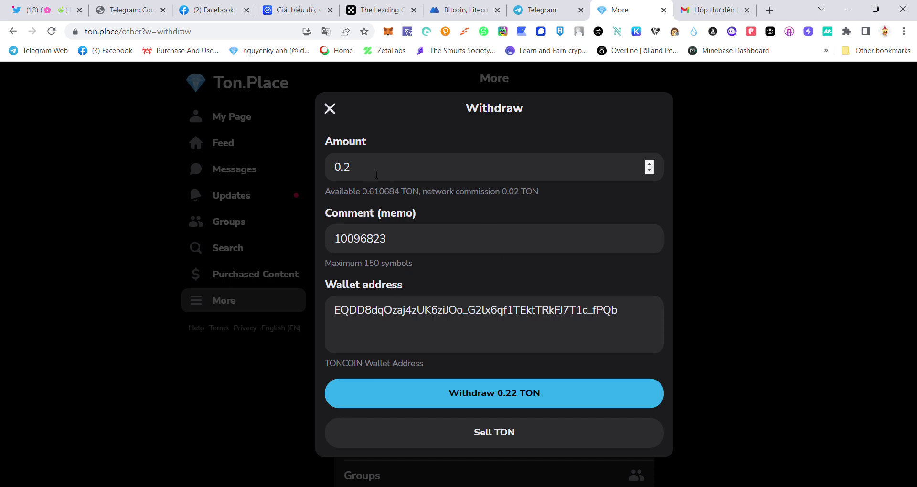
click(329, 110)
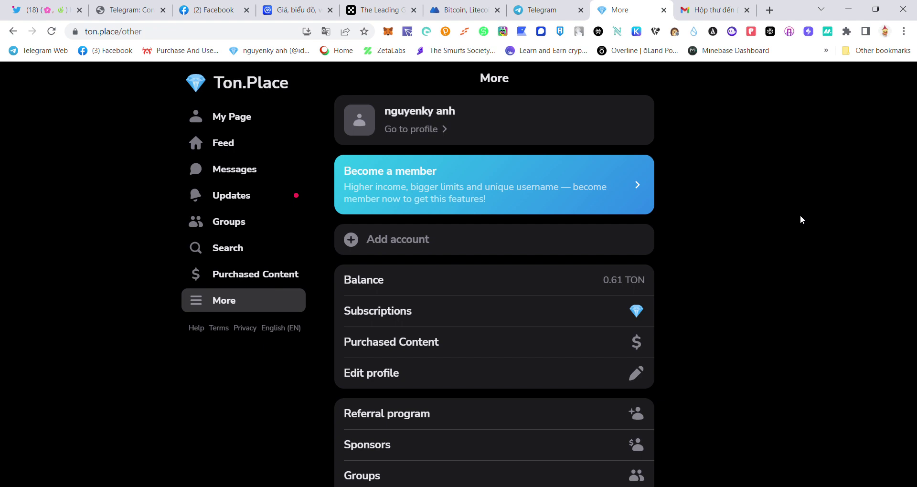
click(405, 281)
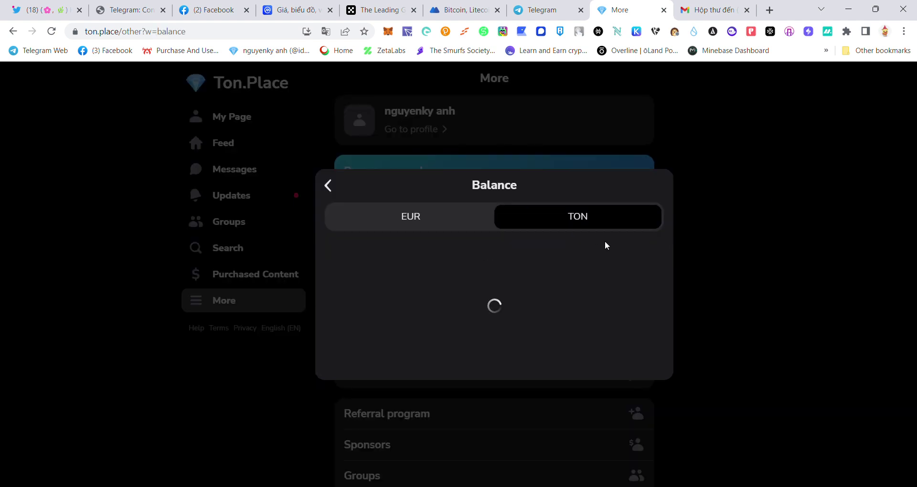
scroll(585, 259, down, 5)
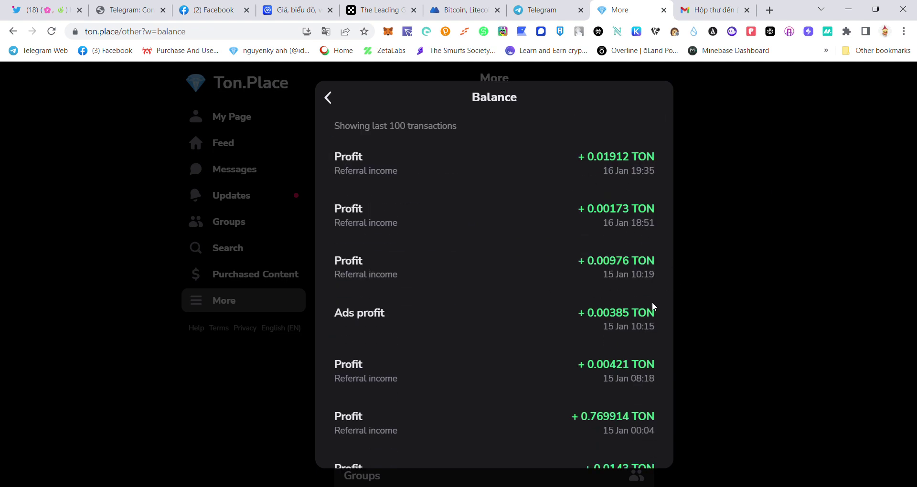
scroll(653, 277, down, 5)
scroll(432, 262, down, 5)
scroll(471, 236, up, 6)
scroll(485, 233, up, 8)
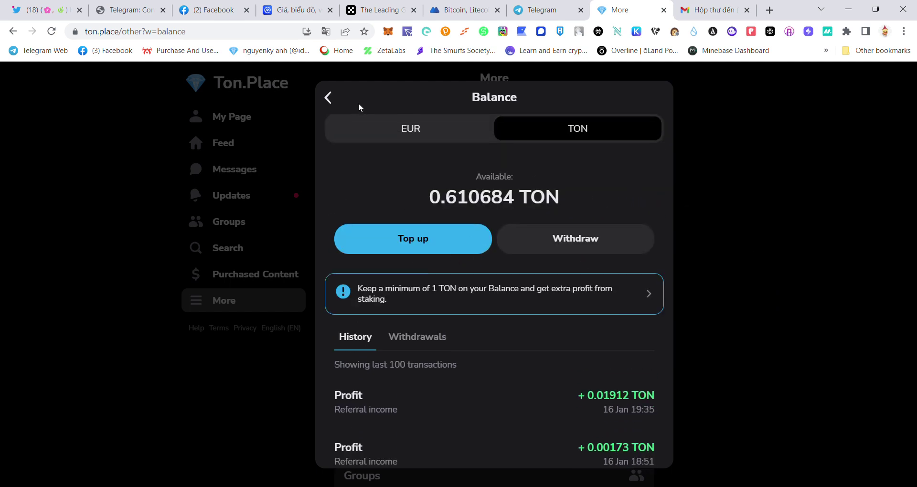
click(781, 118)
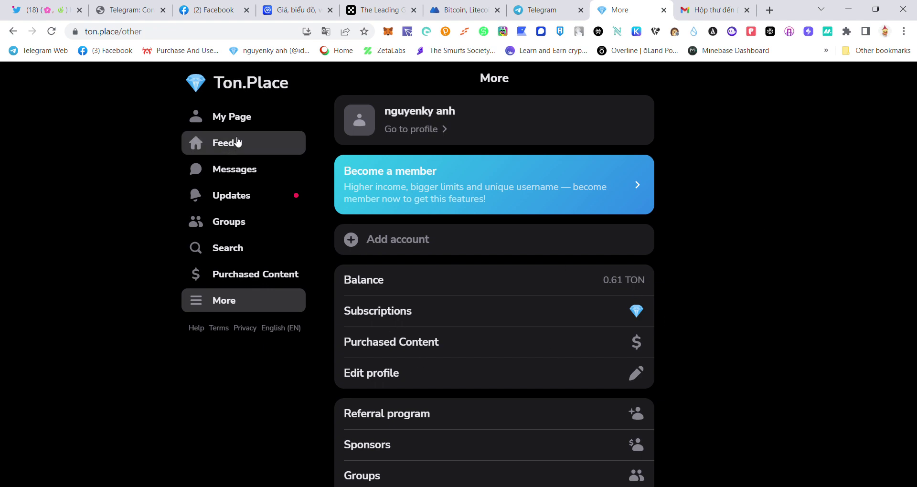
Step: Send the reply 'ok' in the most recent Messages conversation
click(231, 117)
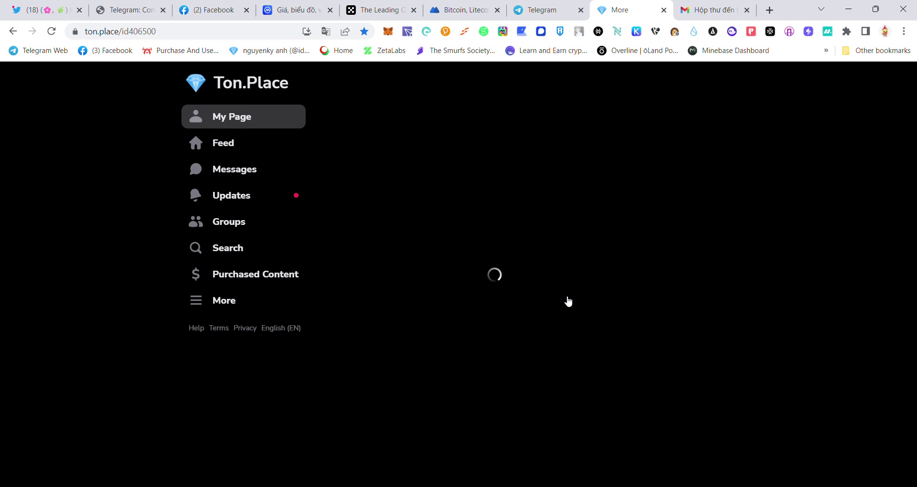
scroll(551, 311, down, 7)
scroll(555, 318, down, 20)
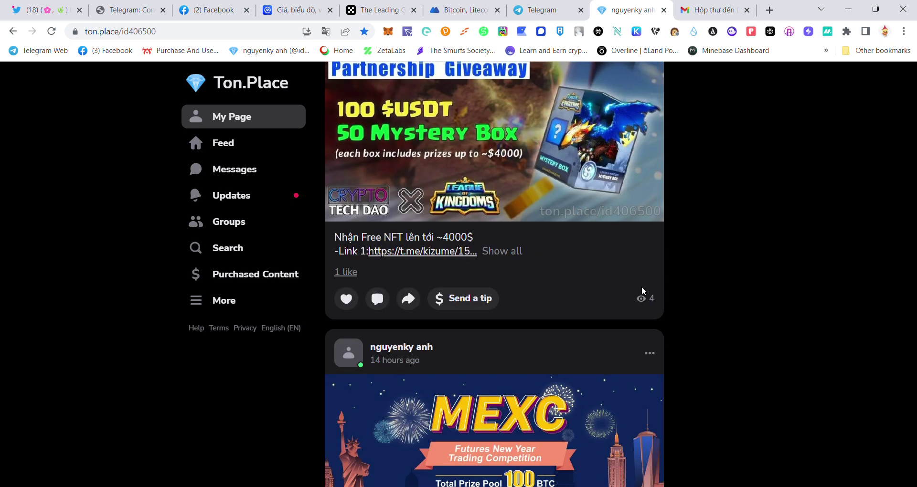
click(212, 173)
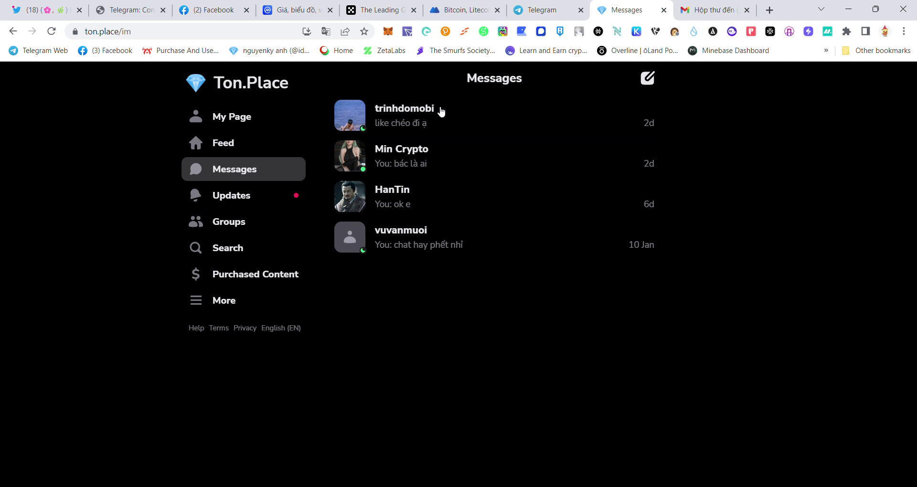
click(411, 122)
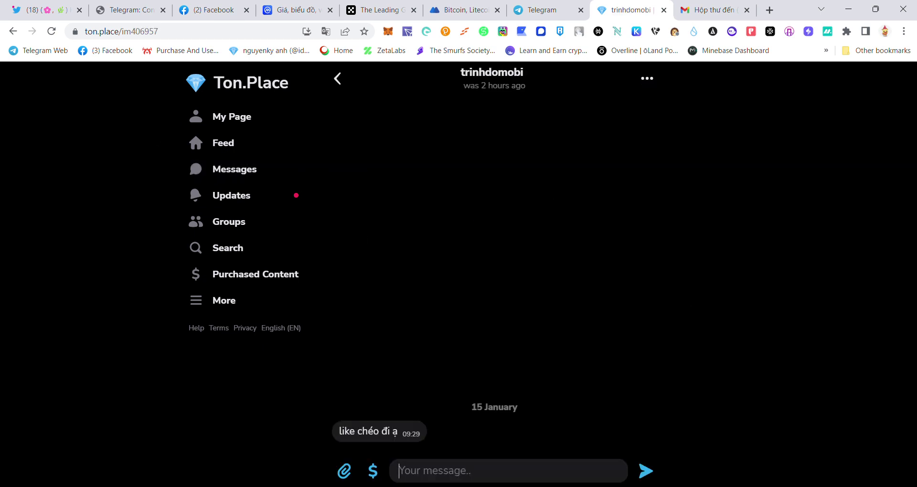
text(ok)
key(Return)
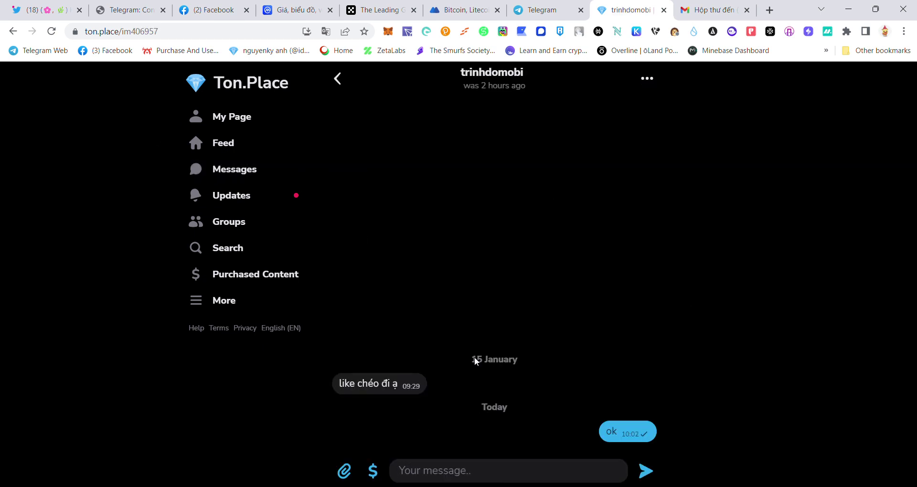
Step: Look through the chat partner's profile posts, then go back to your own profile page
click(373, 388)
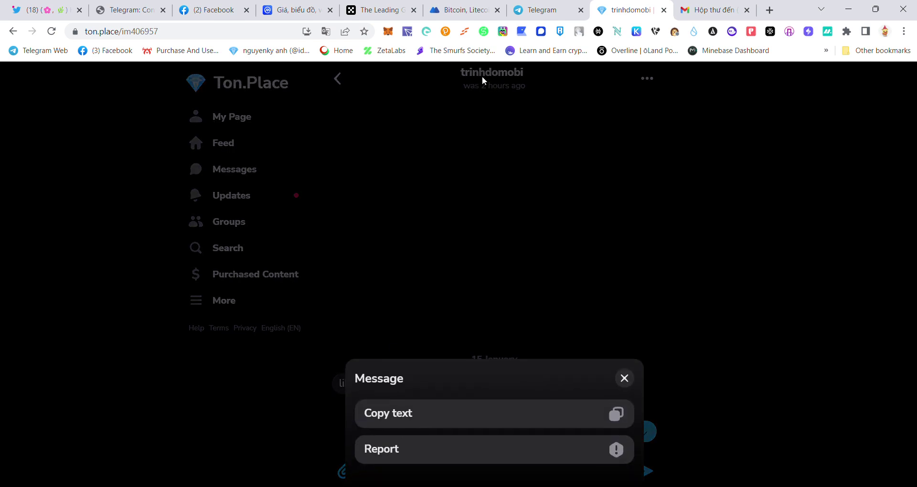
click(551, 136)
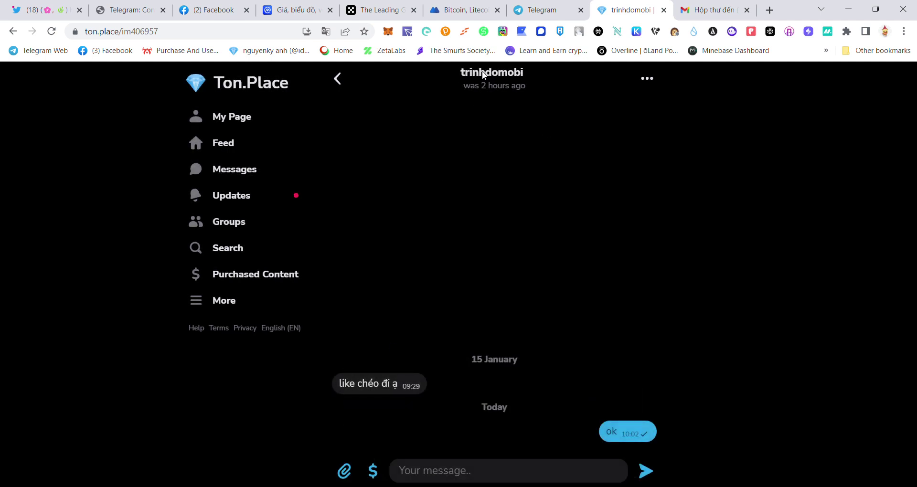
click(486, 75)
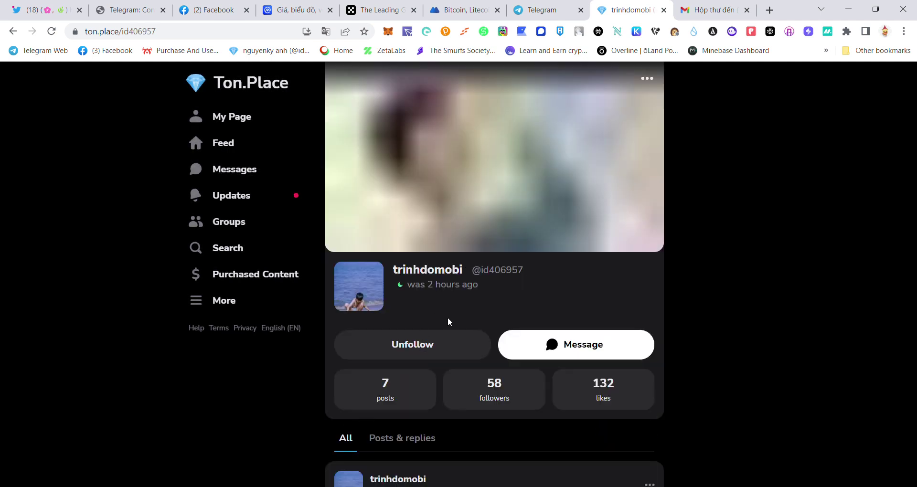
scroll(541, 260, down, 5)
scroll(555, 250, down, 10)
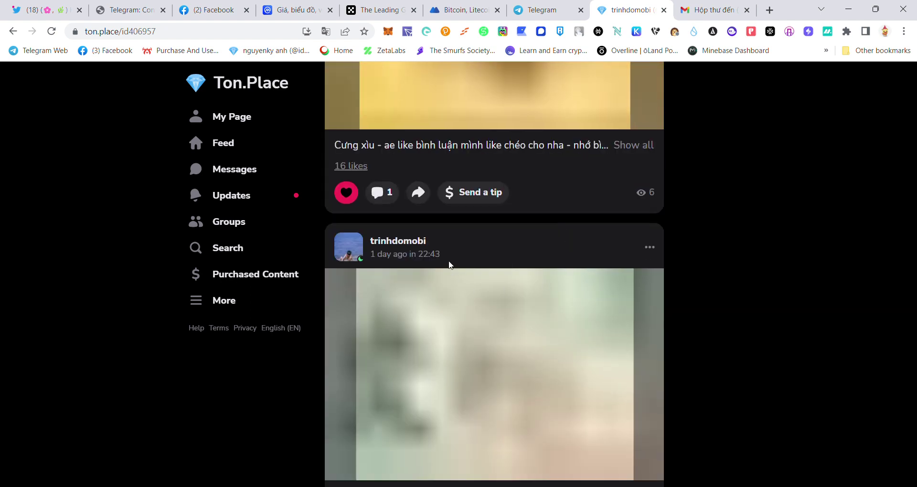
scroll(415, 295, down, 2)
scroll(427, 291, down, 15)
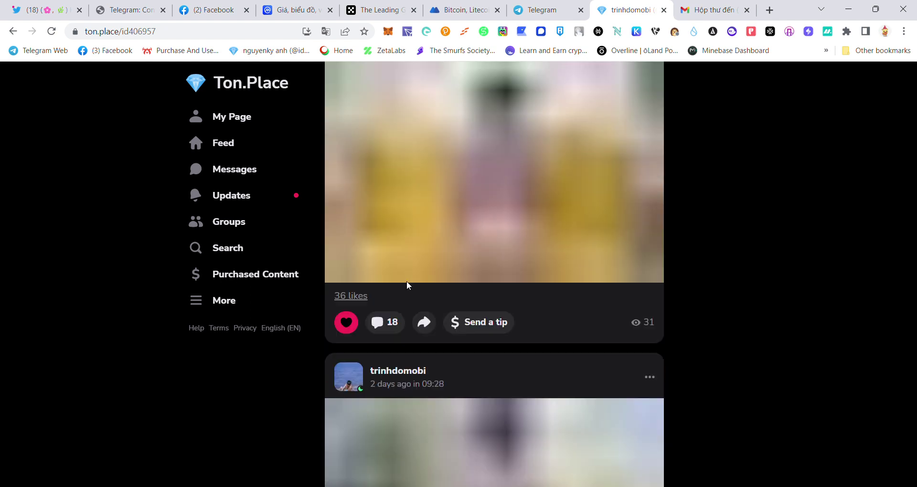
scroll(382, 293, down, 10)
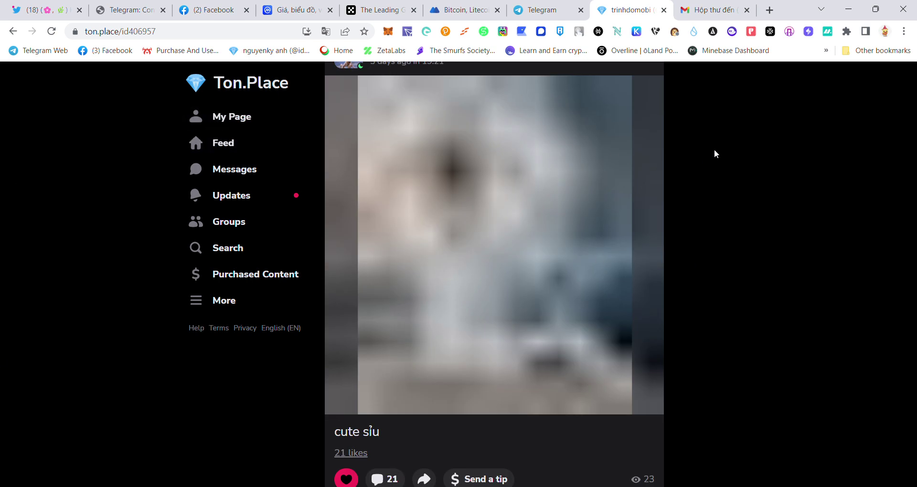
click(242, 120)
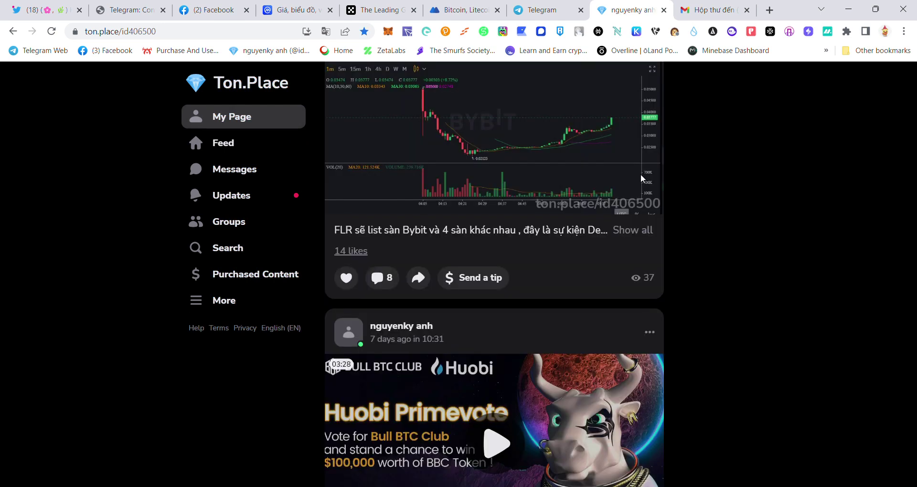